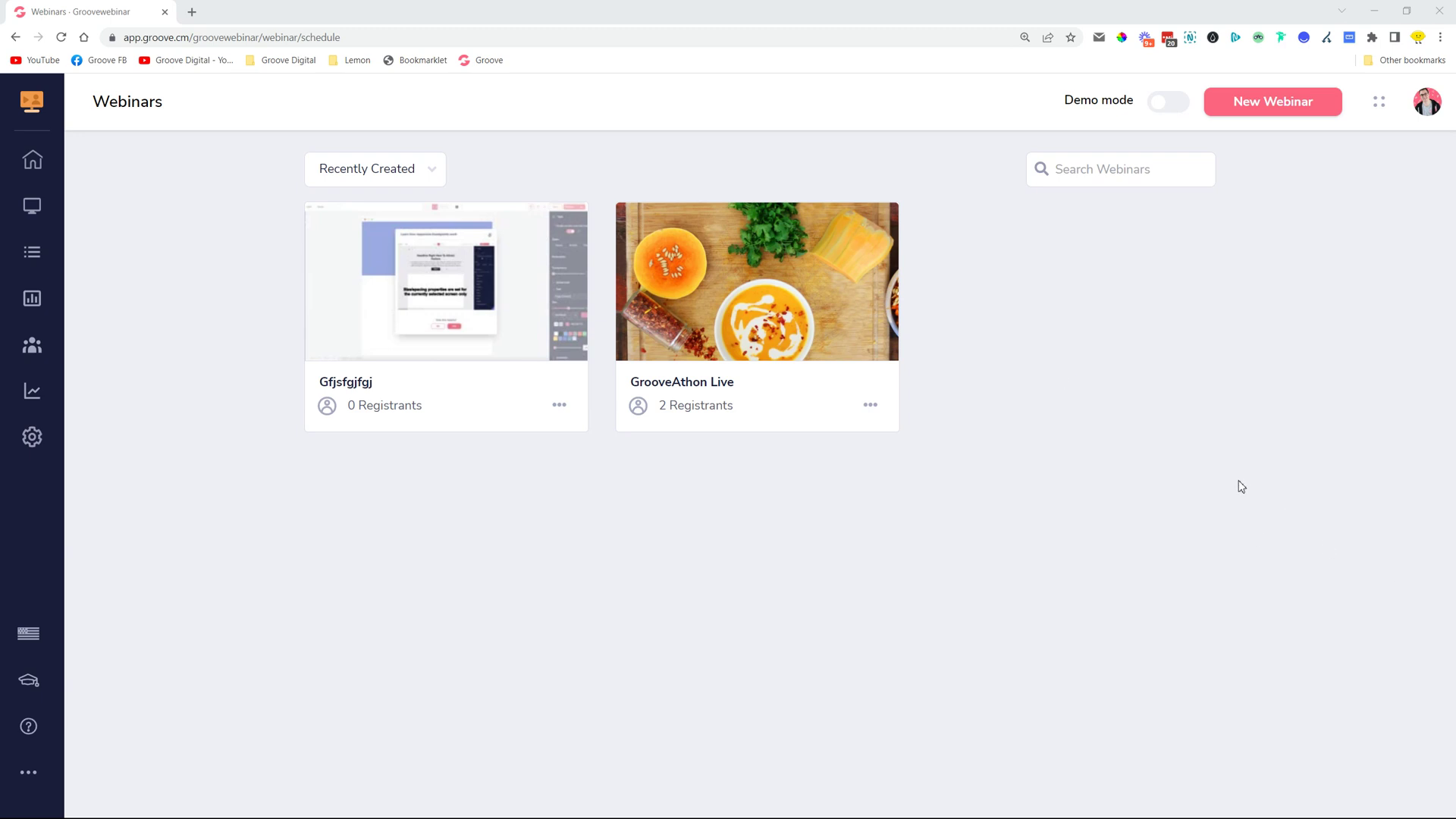
Step: Switch on the Demo mode toggle in the top bar so personal details are masked
{"action": "left_click_drag", "start_coordinate": [1050, 101], "coordinate": [1146, 108]}
{"action": "left_click", "coordinate": [1134, 119]}
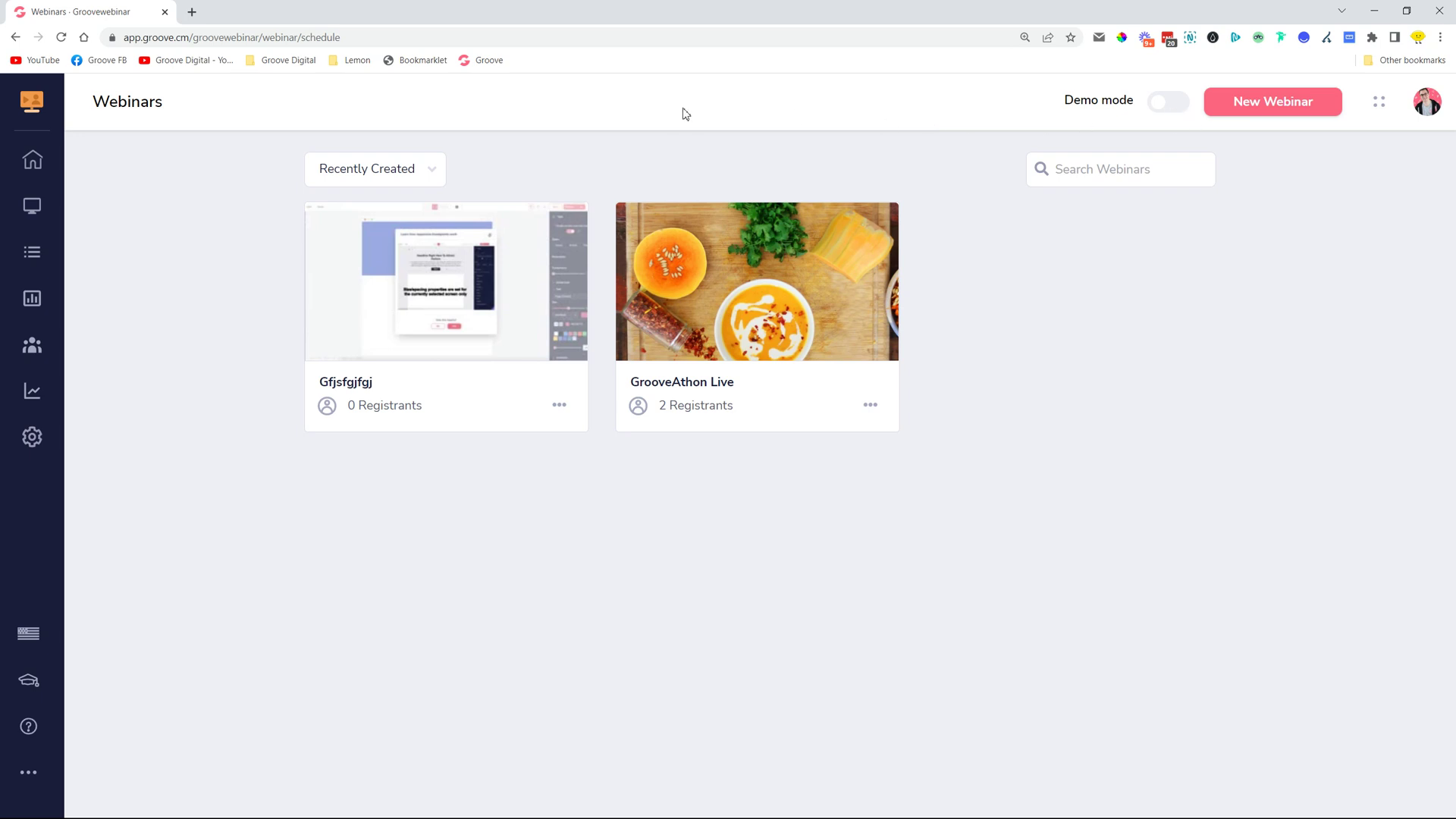
{"action": "left_click", "coordinate": [1157, 106]}
Step: On the Presenters page, highlight a presenter's masked name and email, then go to Analytics
{"action": "left_click", "coordinate": [37, 358]}
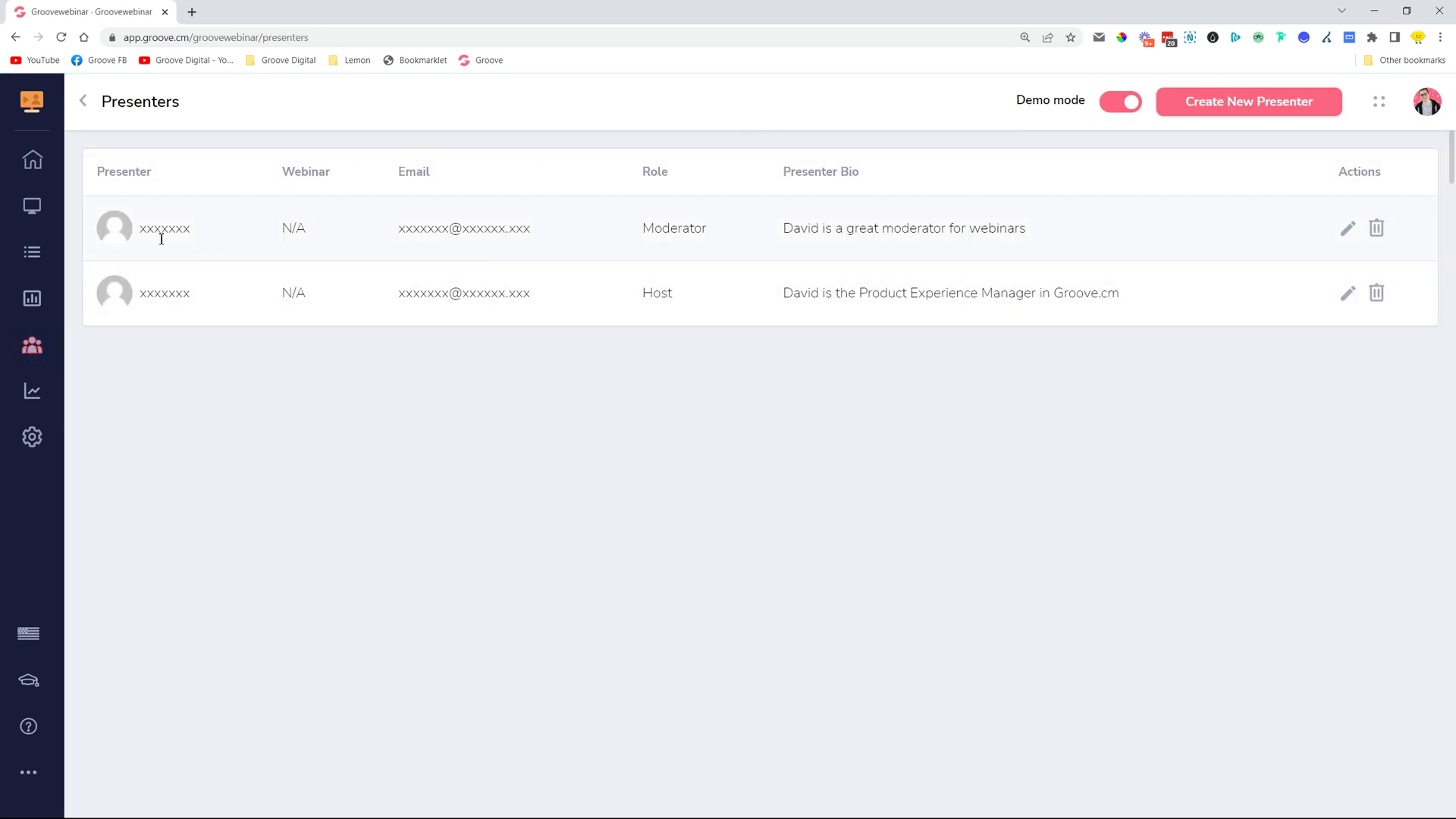
{"action": "left_click_drag", "start_coordinate": [141, 228], "coordinate": [193, 228]}
{"action": "left_click_drag", "start_coordinate": [406, 229], "coordinate": [546, 228]}
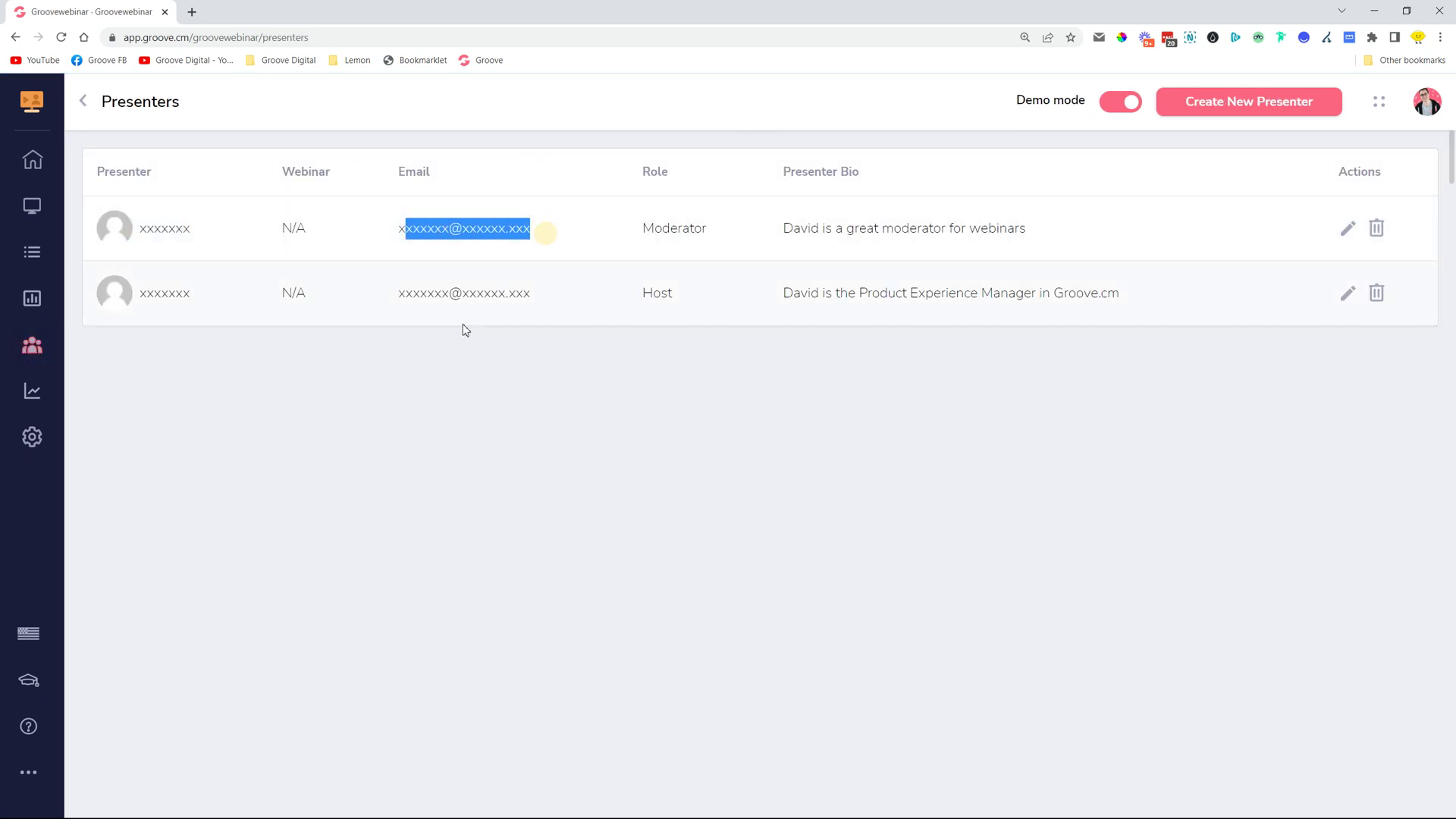
{"action": "left_click", "coordinate": [32, 391]}
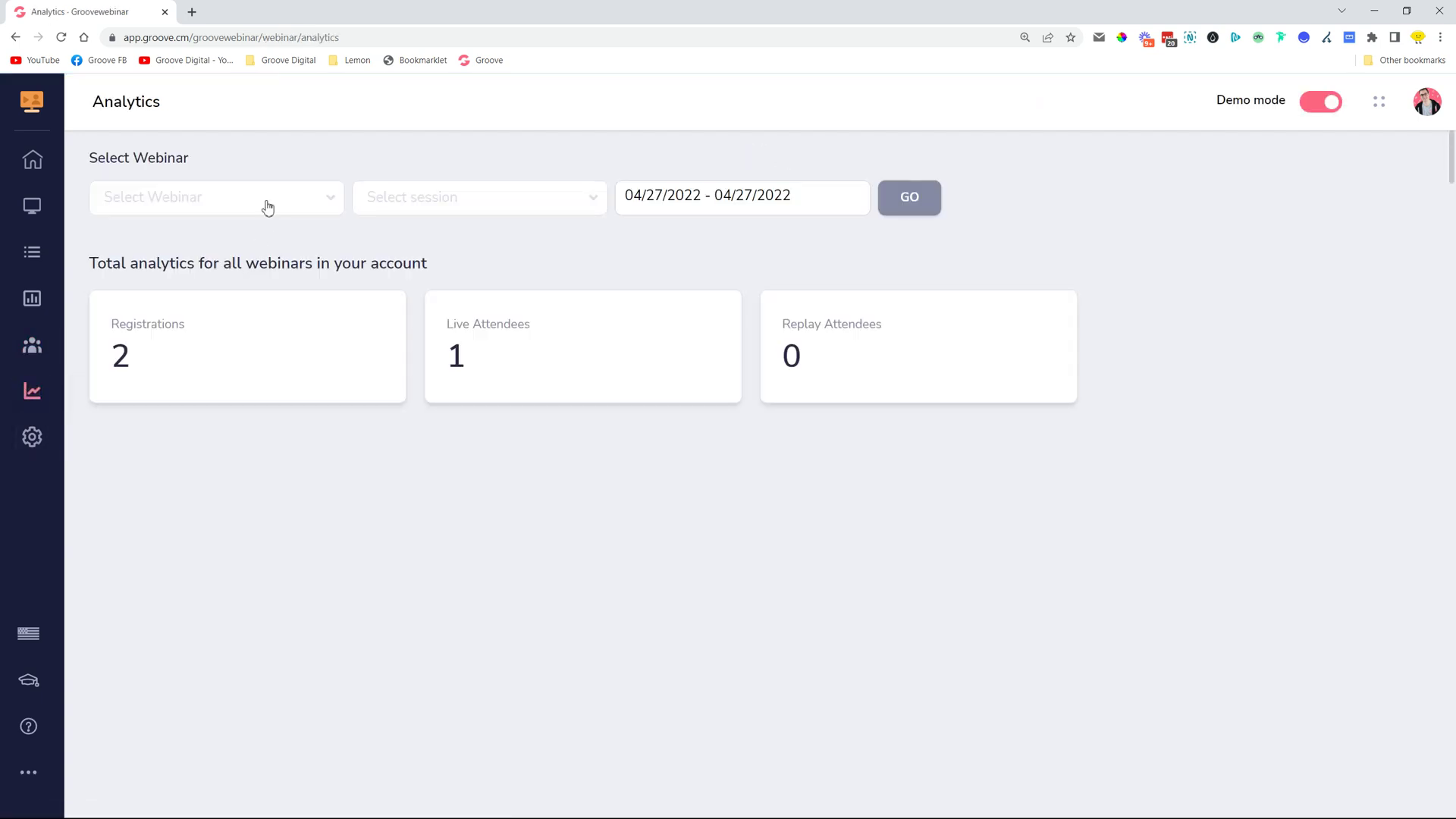
Step: Load analytics for GrooveAthon Live with the All Time range and All series
{"action": "left_click", "coordinate": [266, 203]}
{"action": "left_click", "coordinate": [227, 269]}
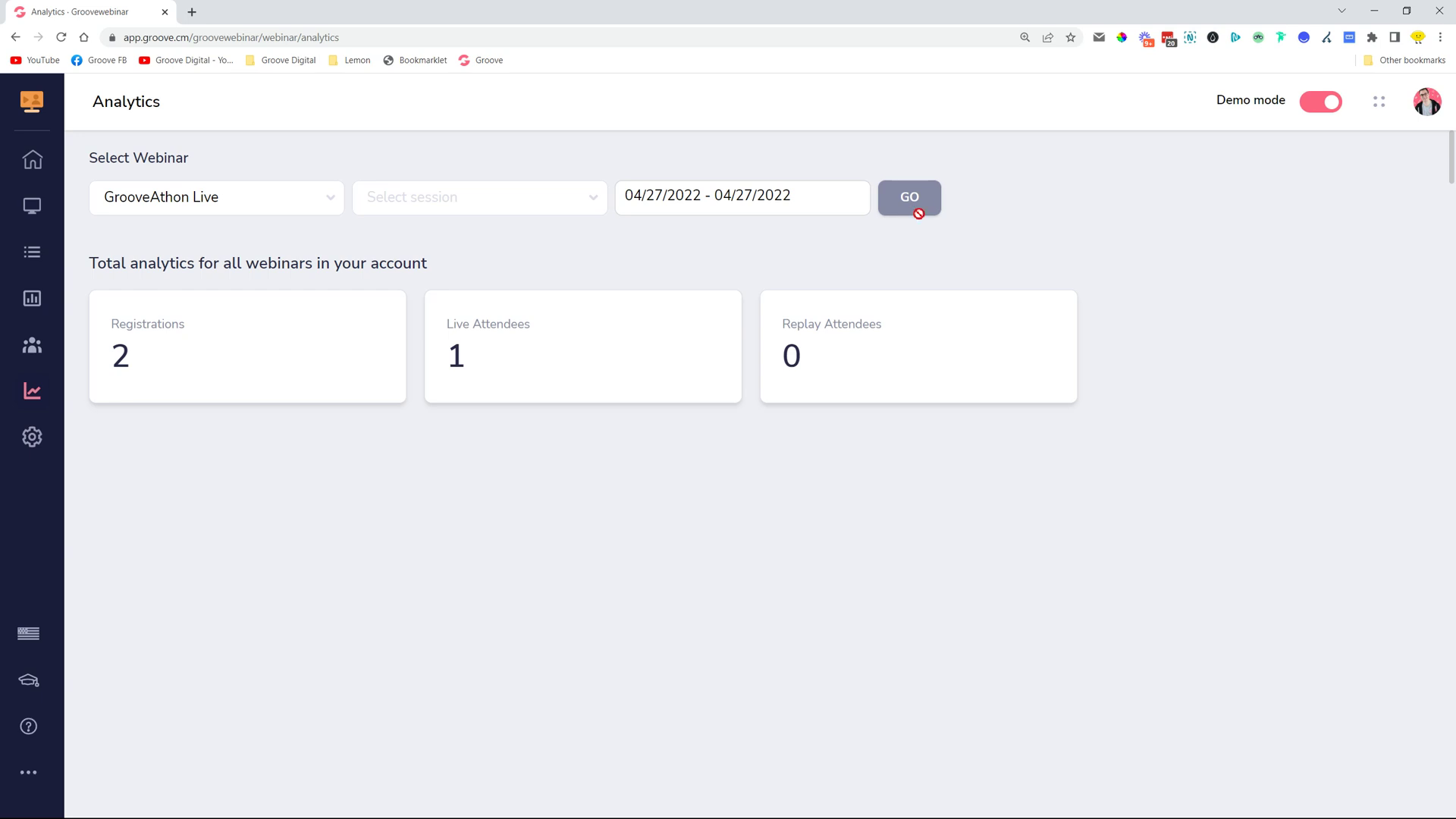
{"action": "left_click", "coordinate": [779, 209]}
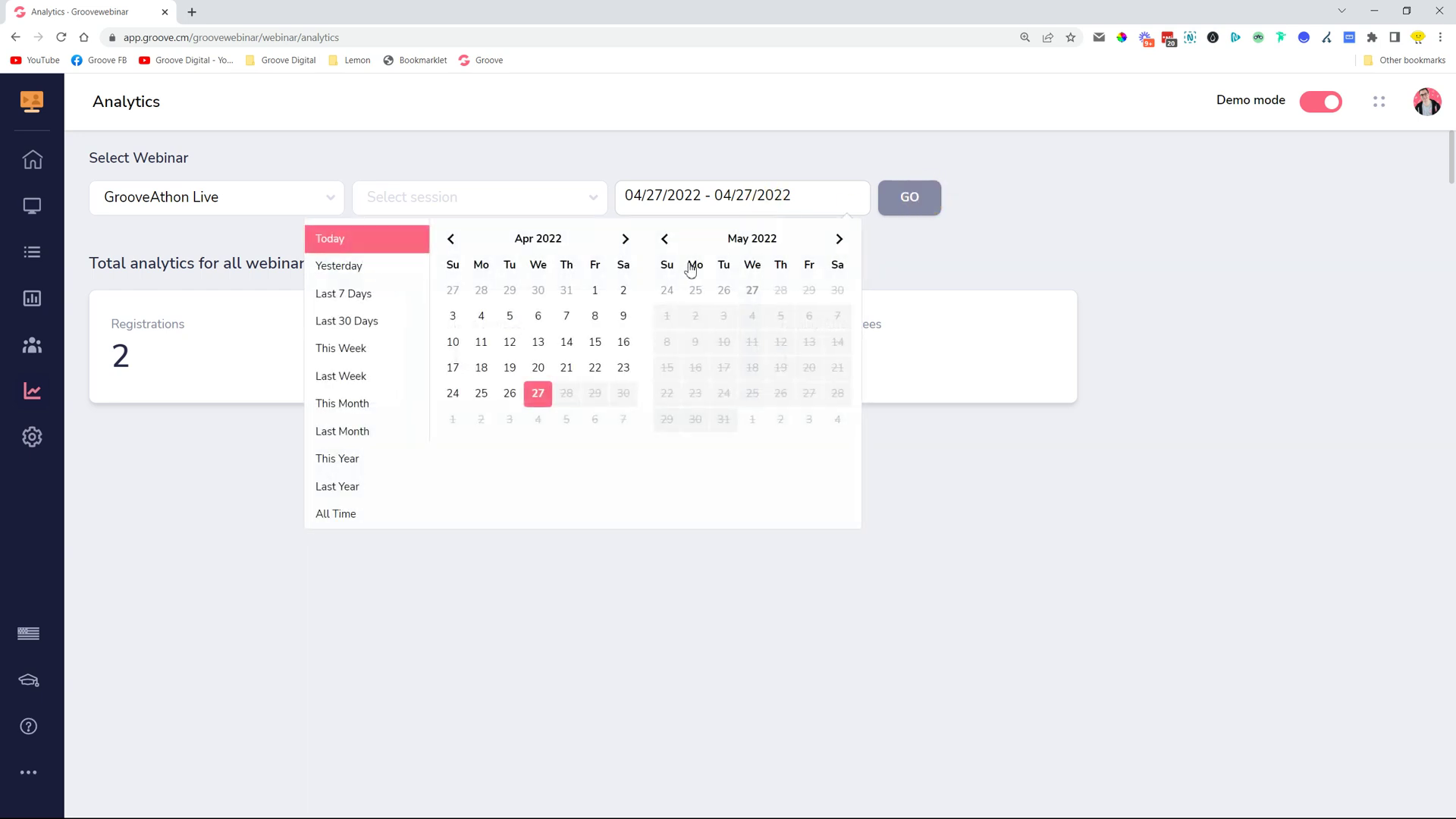
{"action": "left_click", "coordinate": [336, 513]}
{"action": "left_click", "coordinate": [424, 193]}
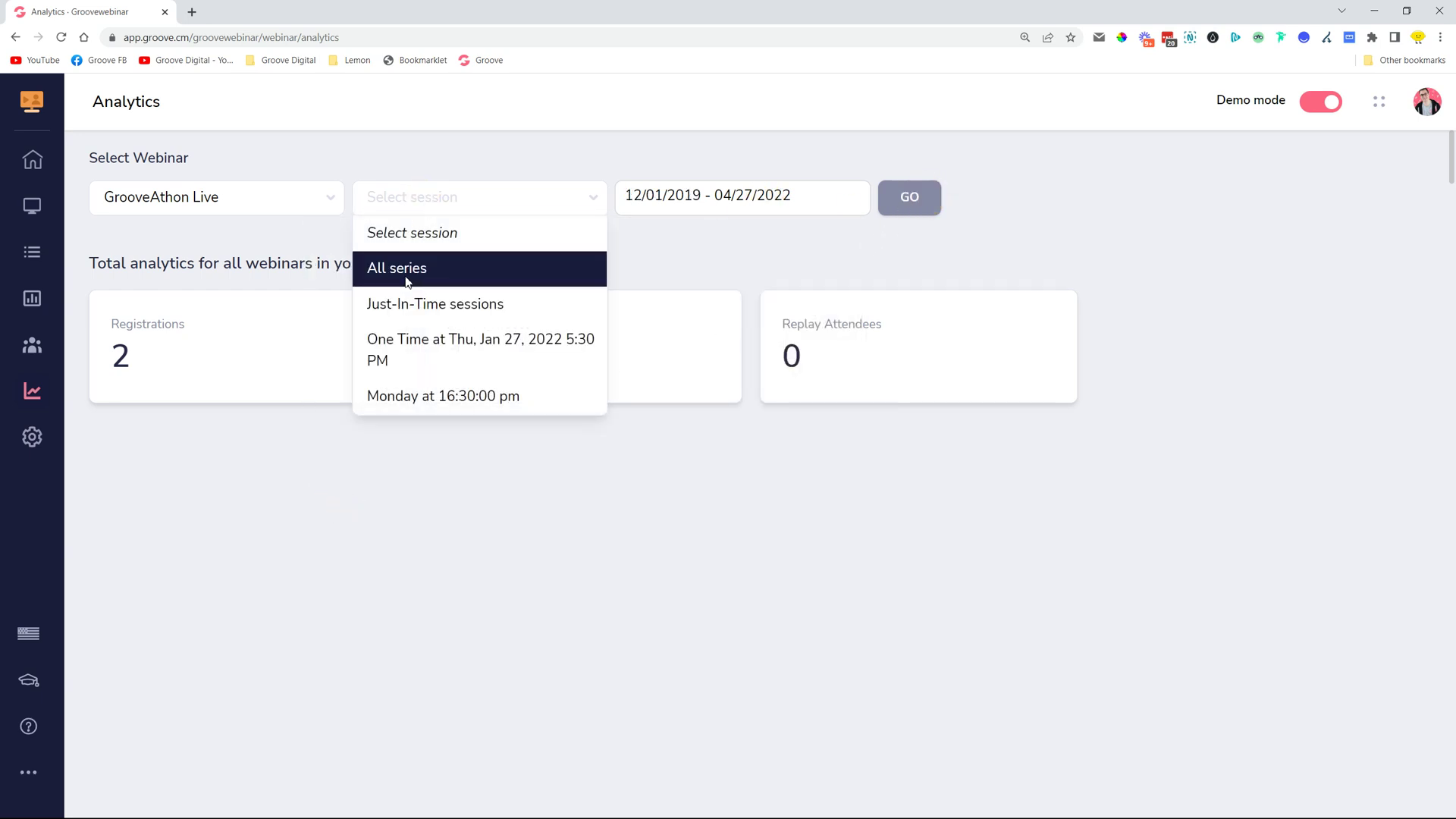
{"action": "left_click", "coordinate": [416, 266]}
{"action": "left_click", "coordinate": [926, 207]}
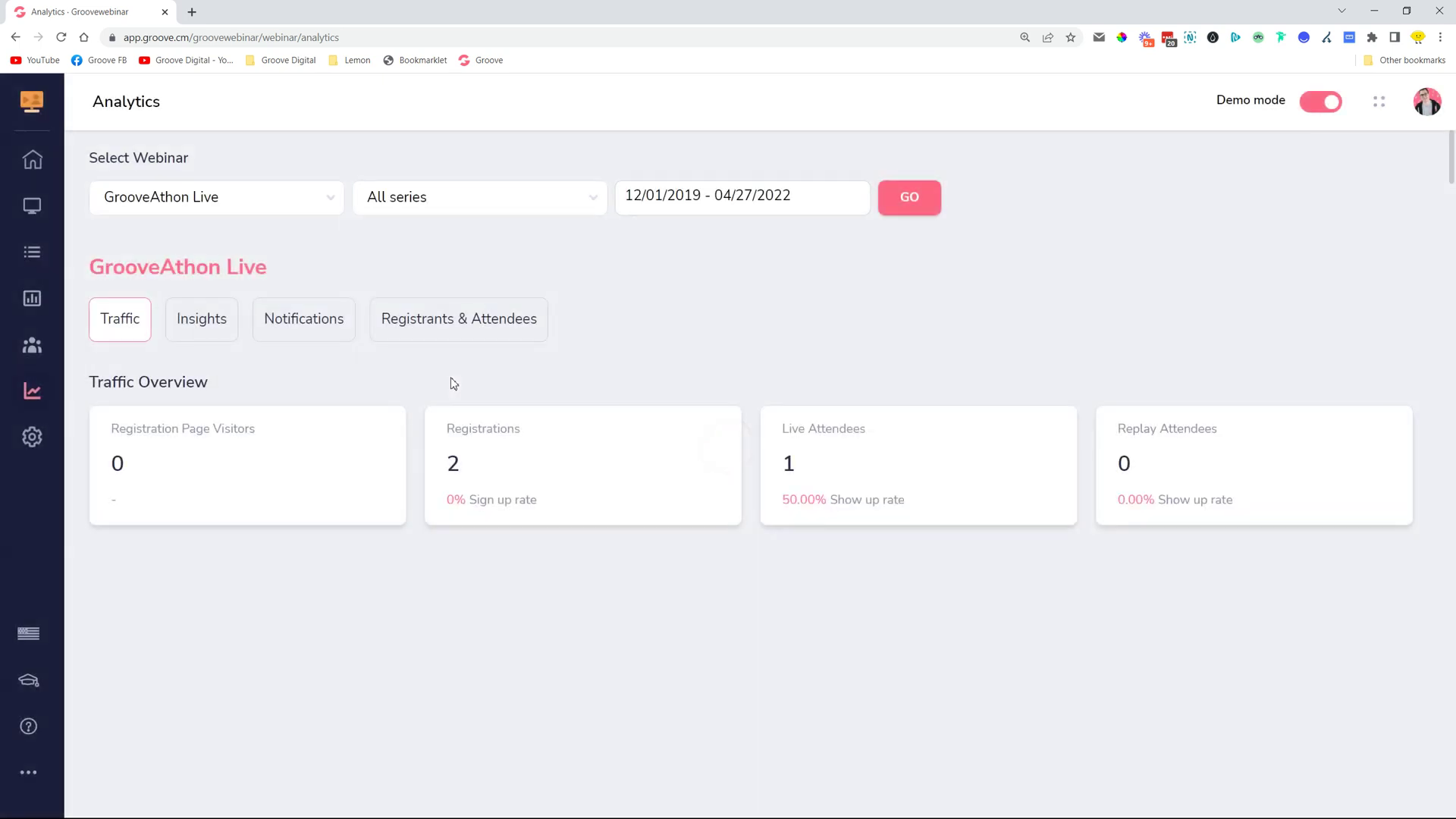
Step: Show Registrants & Attendees, highlight the masked registrant details, and toggle demo mode off and on
{"action": "left_click", "coordinate": [464, 328]}
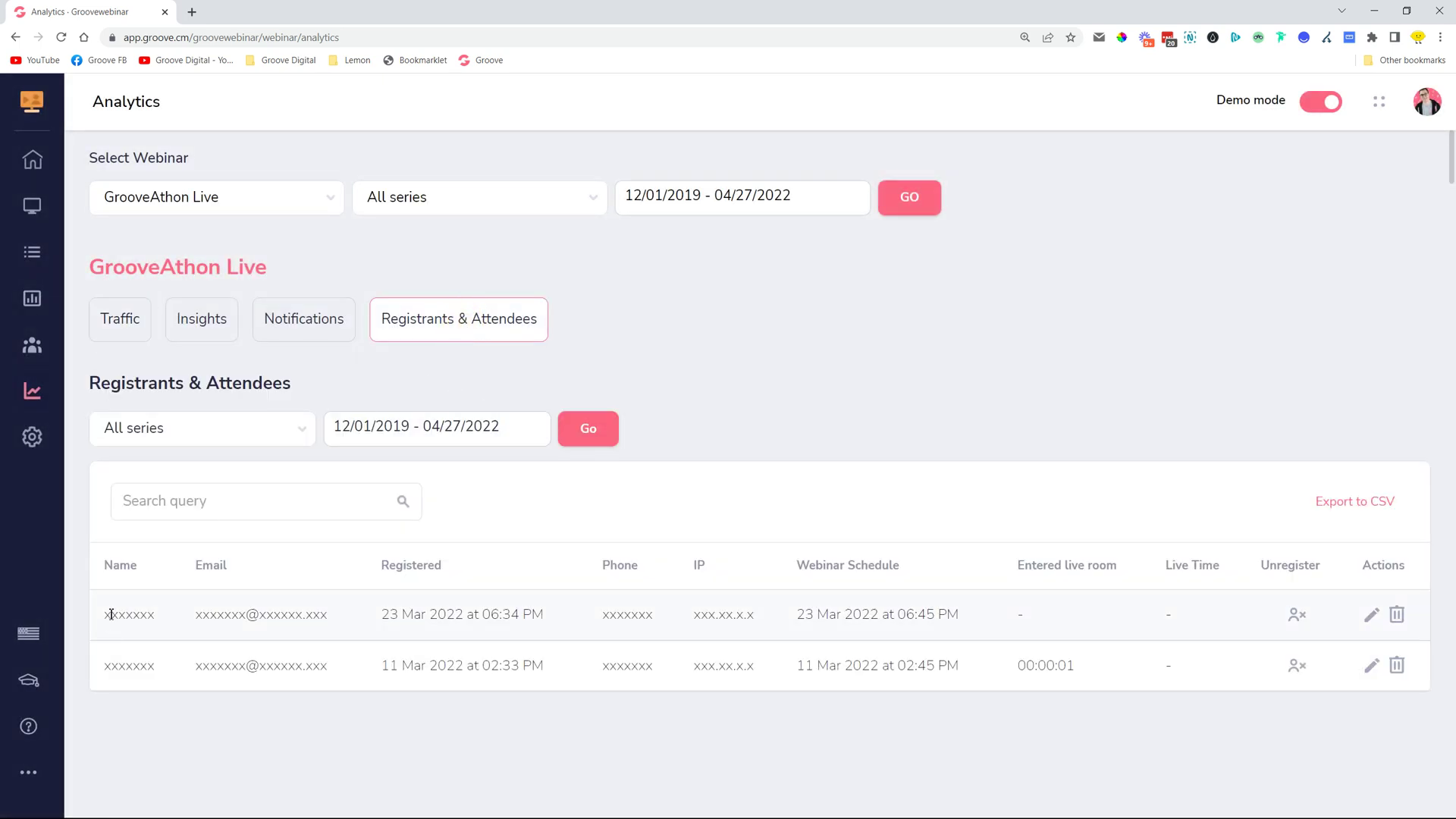
{"action": "left_click_drag", "start_coordinate": [111, 614], "coordinate": [239, 614]}
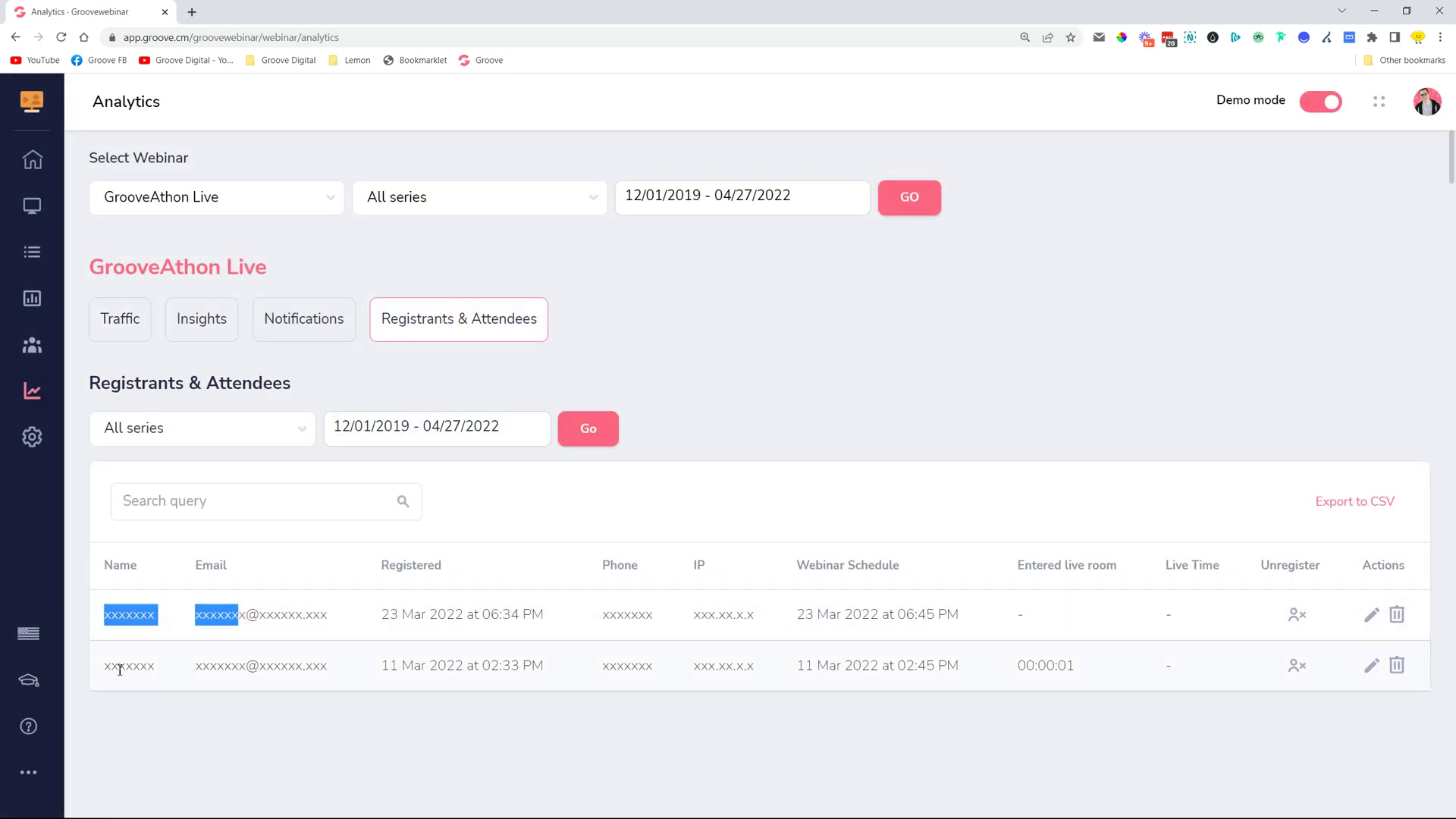
{"action": "left_click_drag", "start_coordinate": [120, 670], "coordinate": [312, 666]}
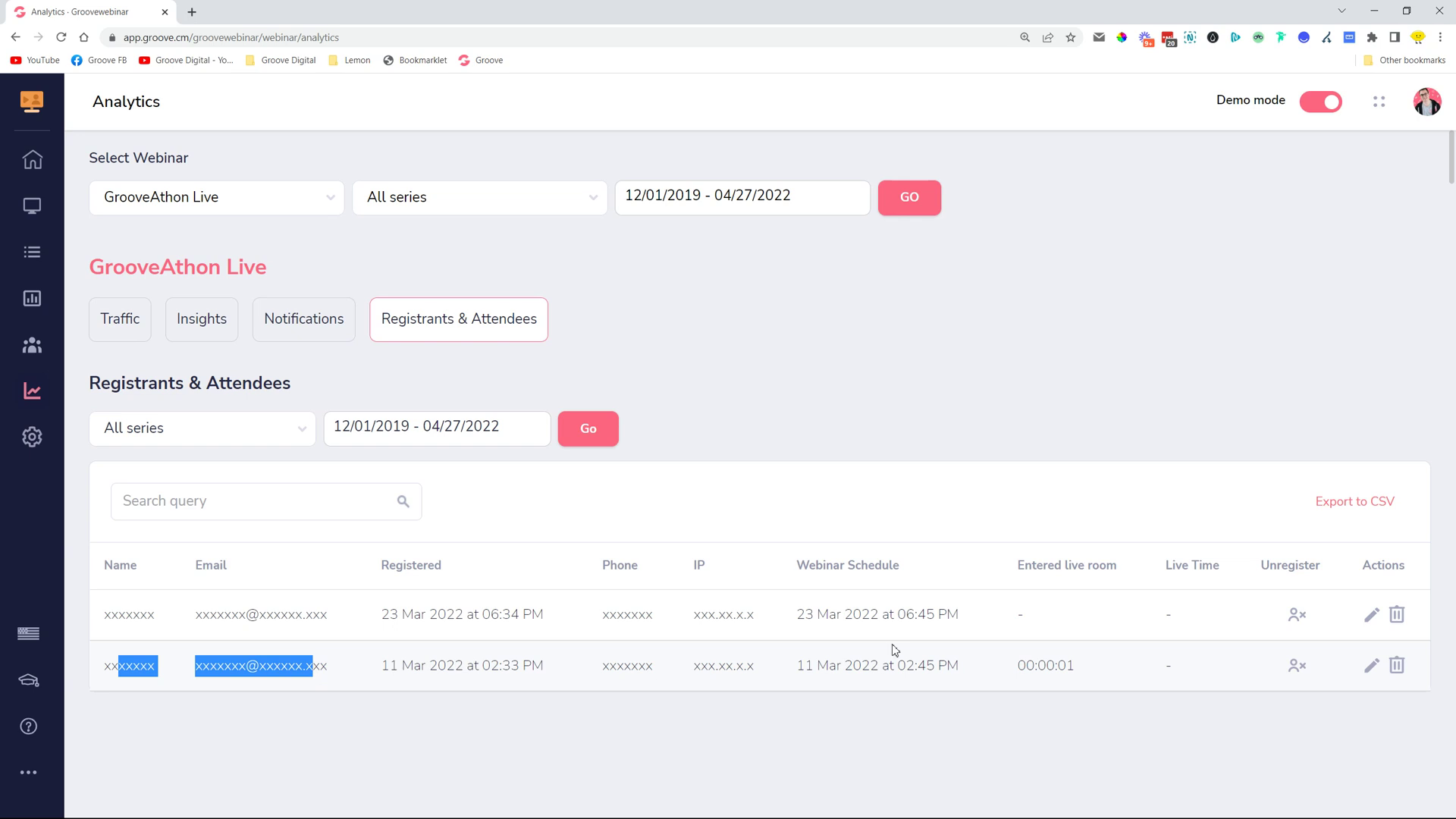
{"action": "left_click", "coordinate": [769, 427]}
{"action": "left_click", "coordinate": [1325, 105]}
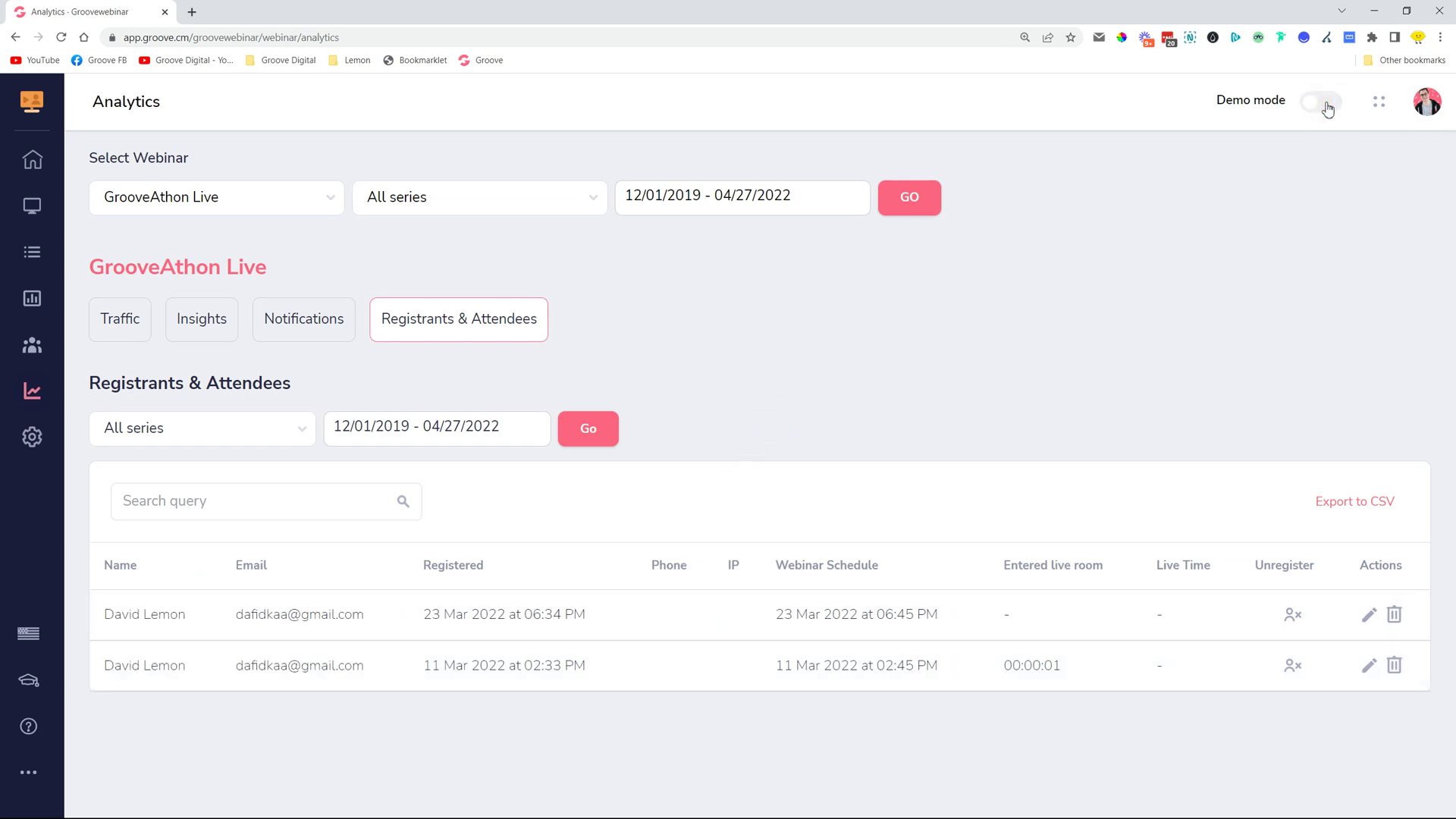
{"action": "left_click", "coordinate": [1326, 105]}
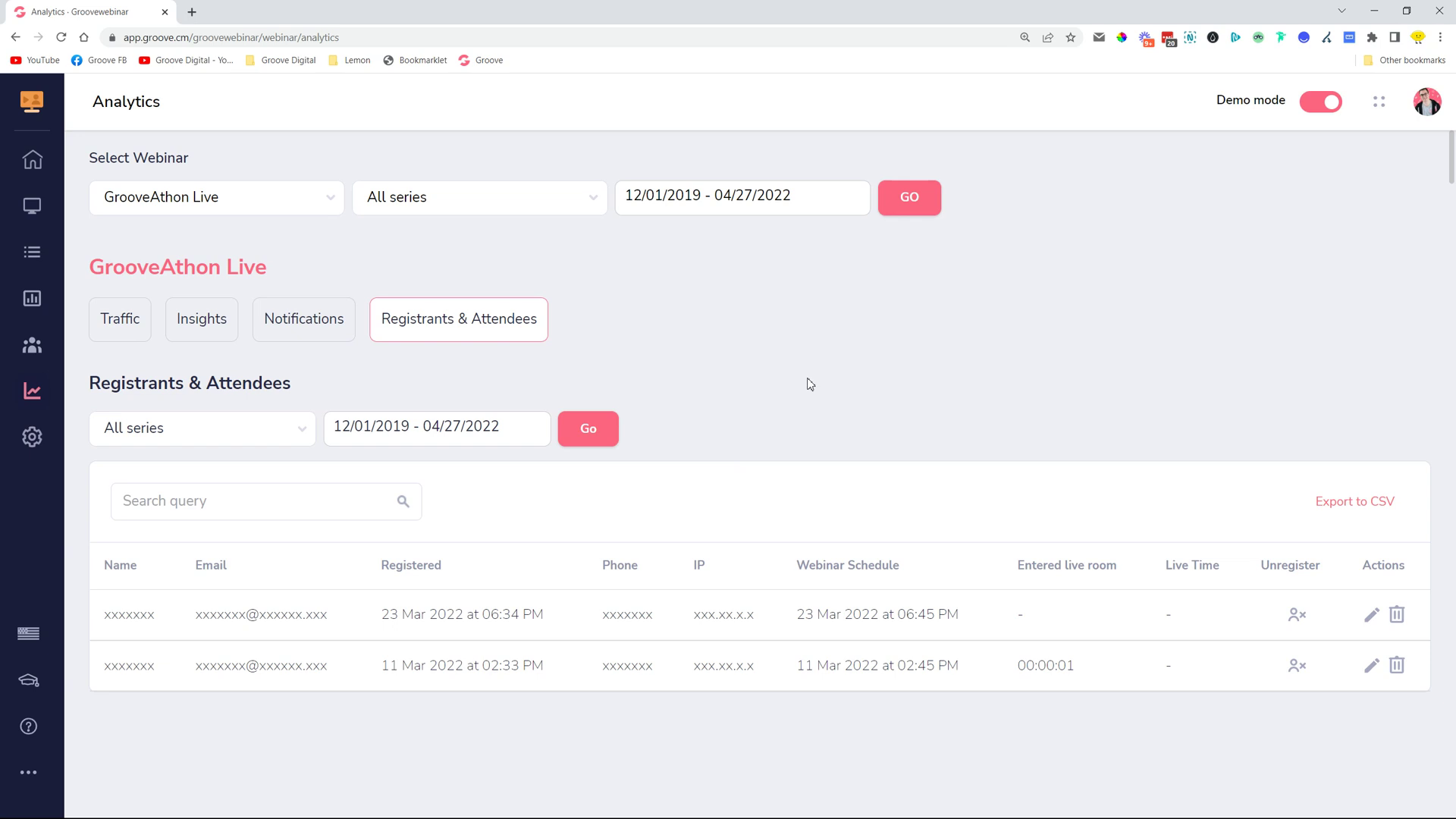
{"action": "left_click", "coordinate": [43, 216]}
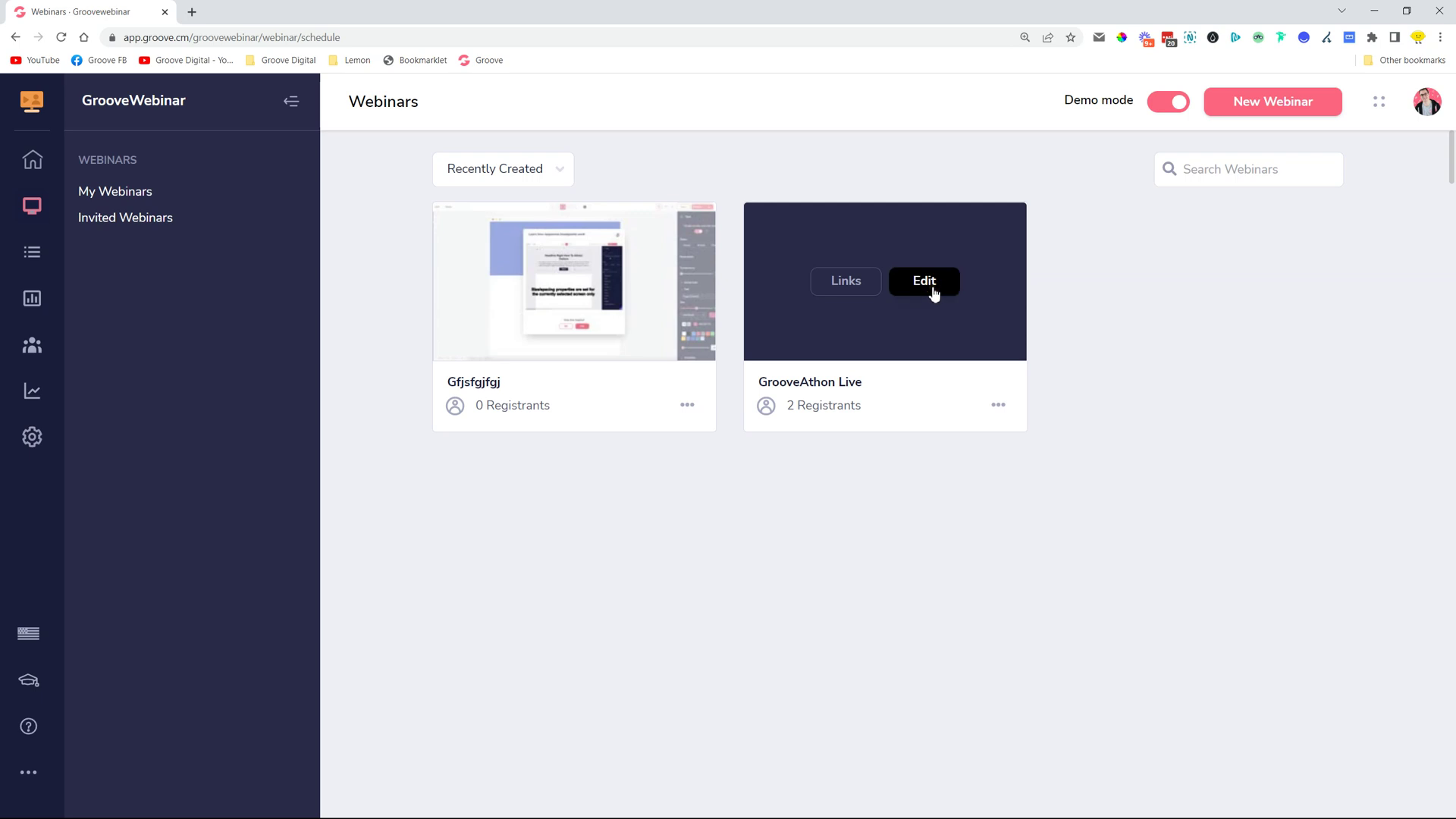
Step: Edit GrooveAthon Live, toggle the Live Chat Question Box on and off, then reach the Presenters step
{"action": "left_click", "coordinate": [924, 283]}
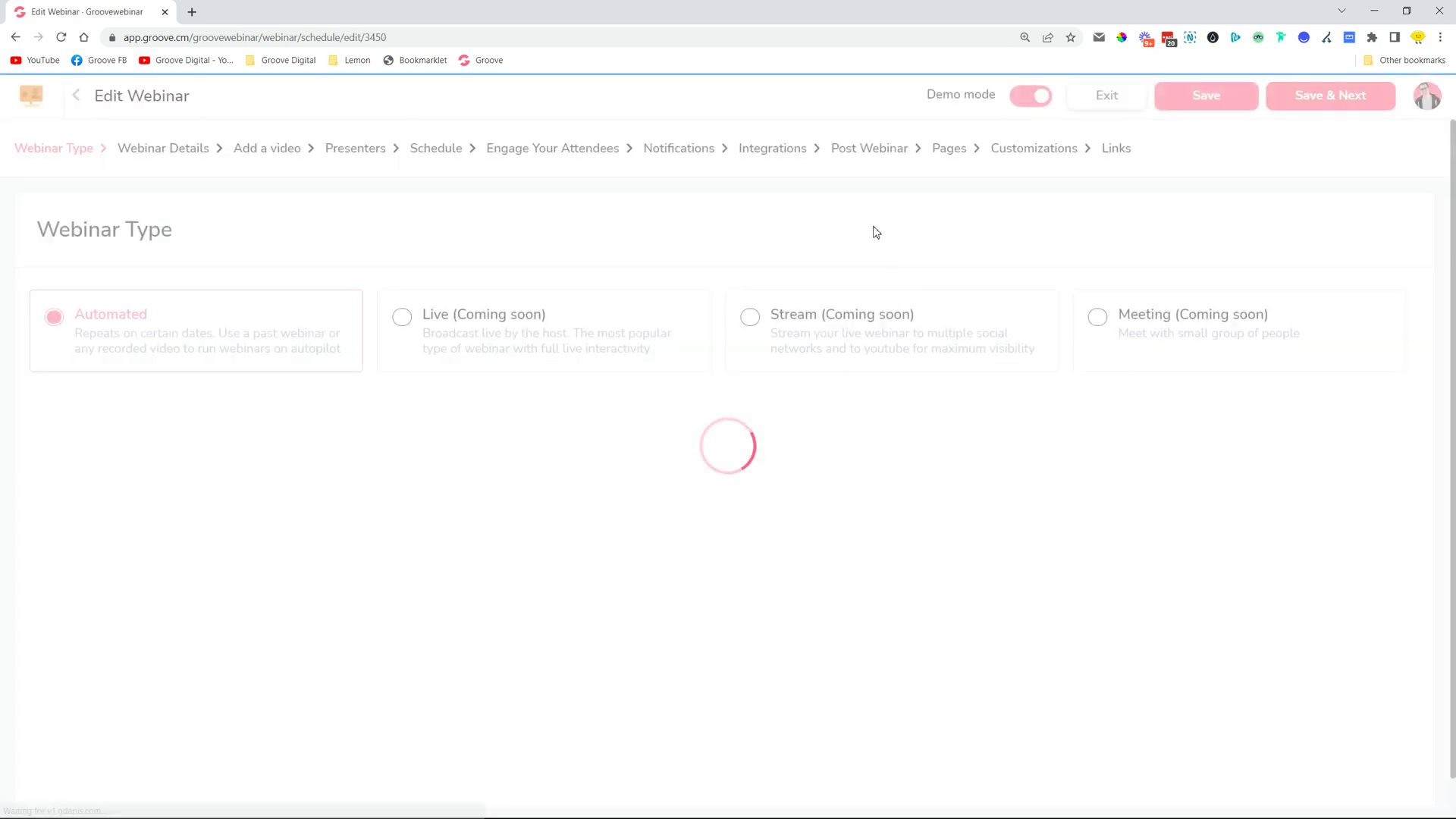
{"action": "left_click", "coordinate": [553, 154]}
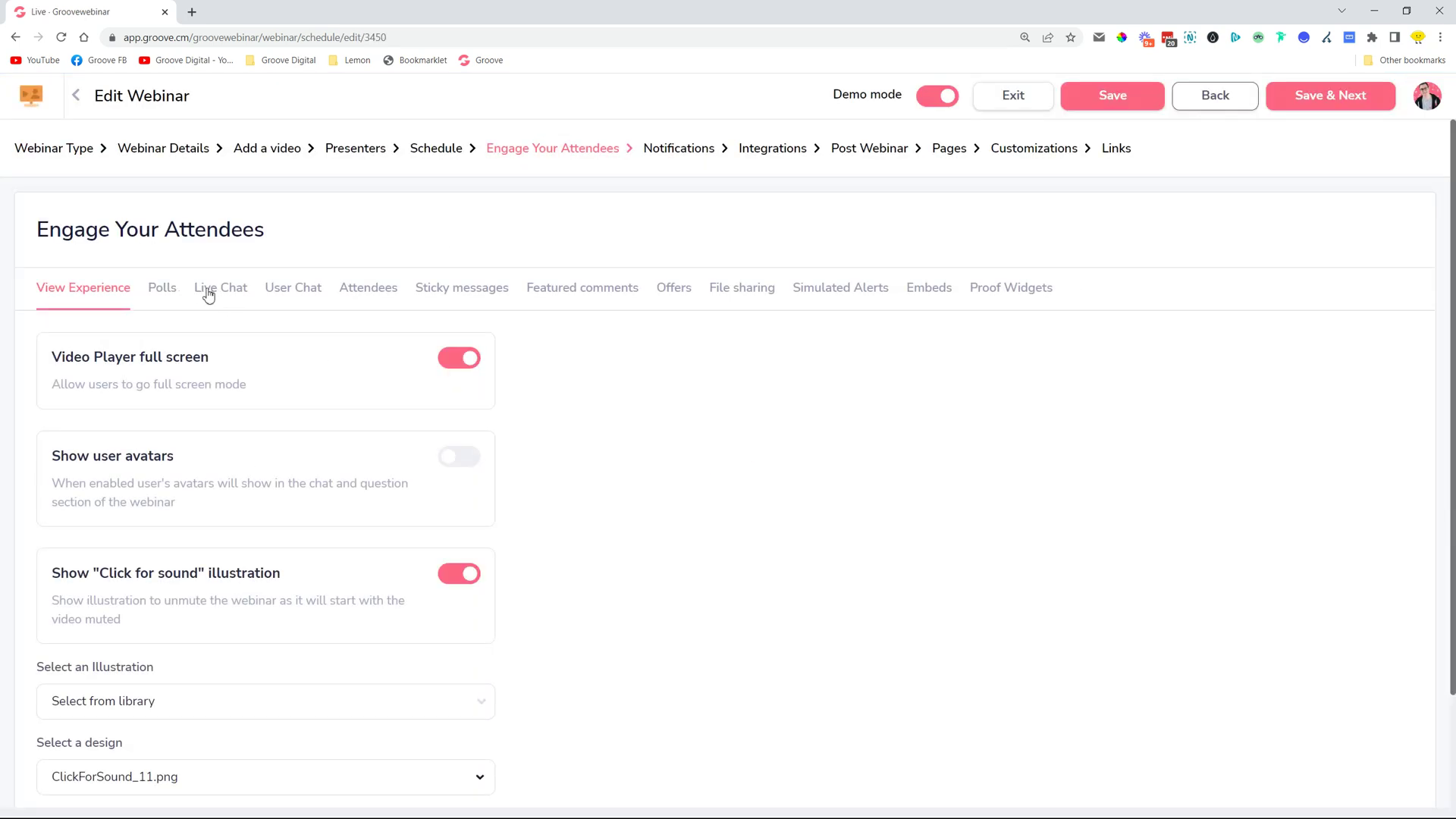
{"action": "left_click", "coordinate": [212, 296]}
{"action": "left_click", "coordinate": [469, 455]}
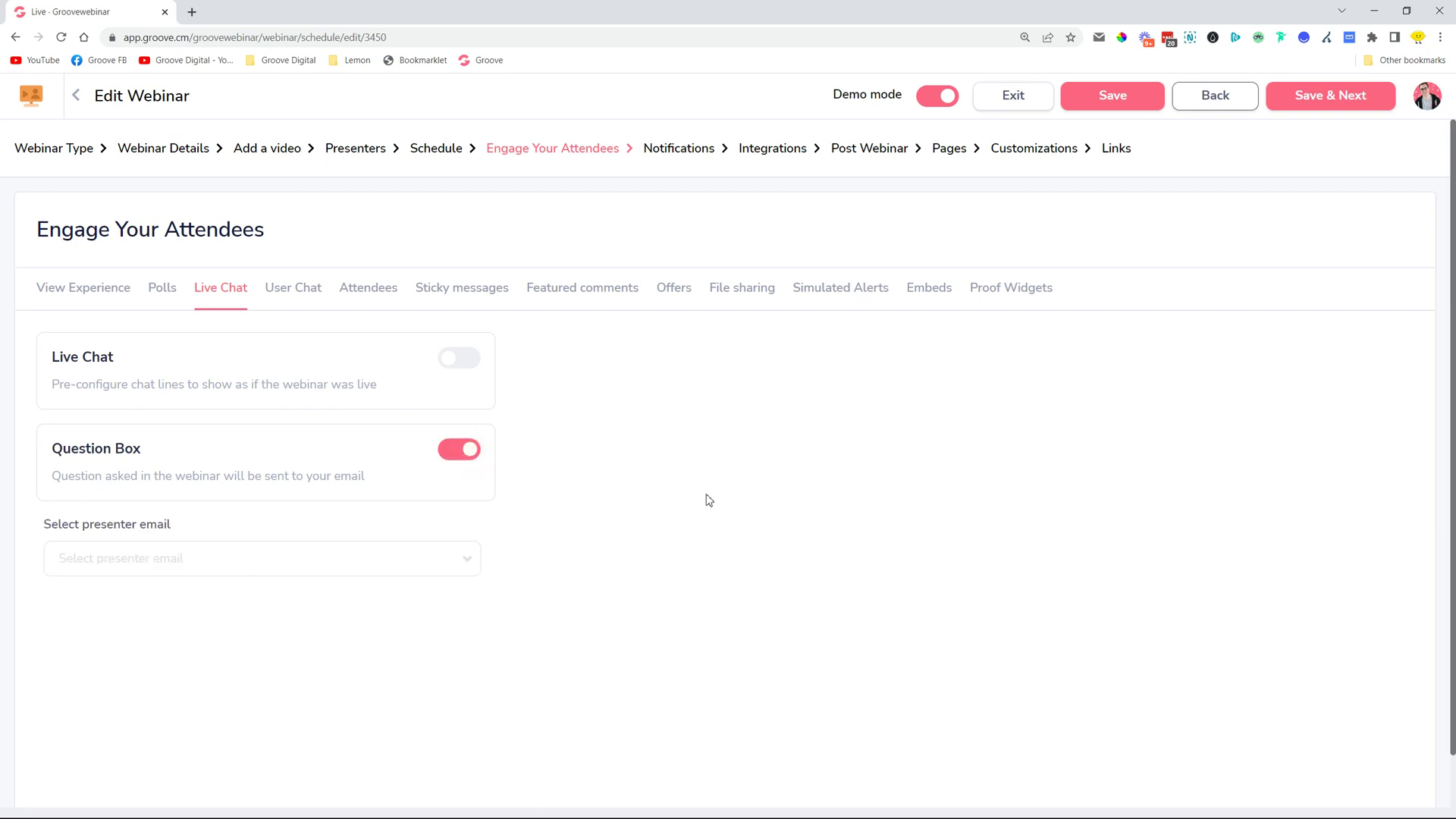
{"action": "left_click", "coordinate": [419, 570]}
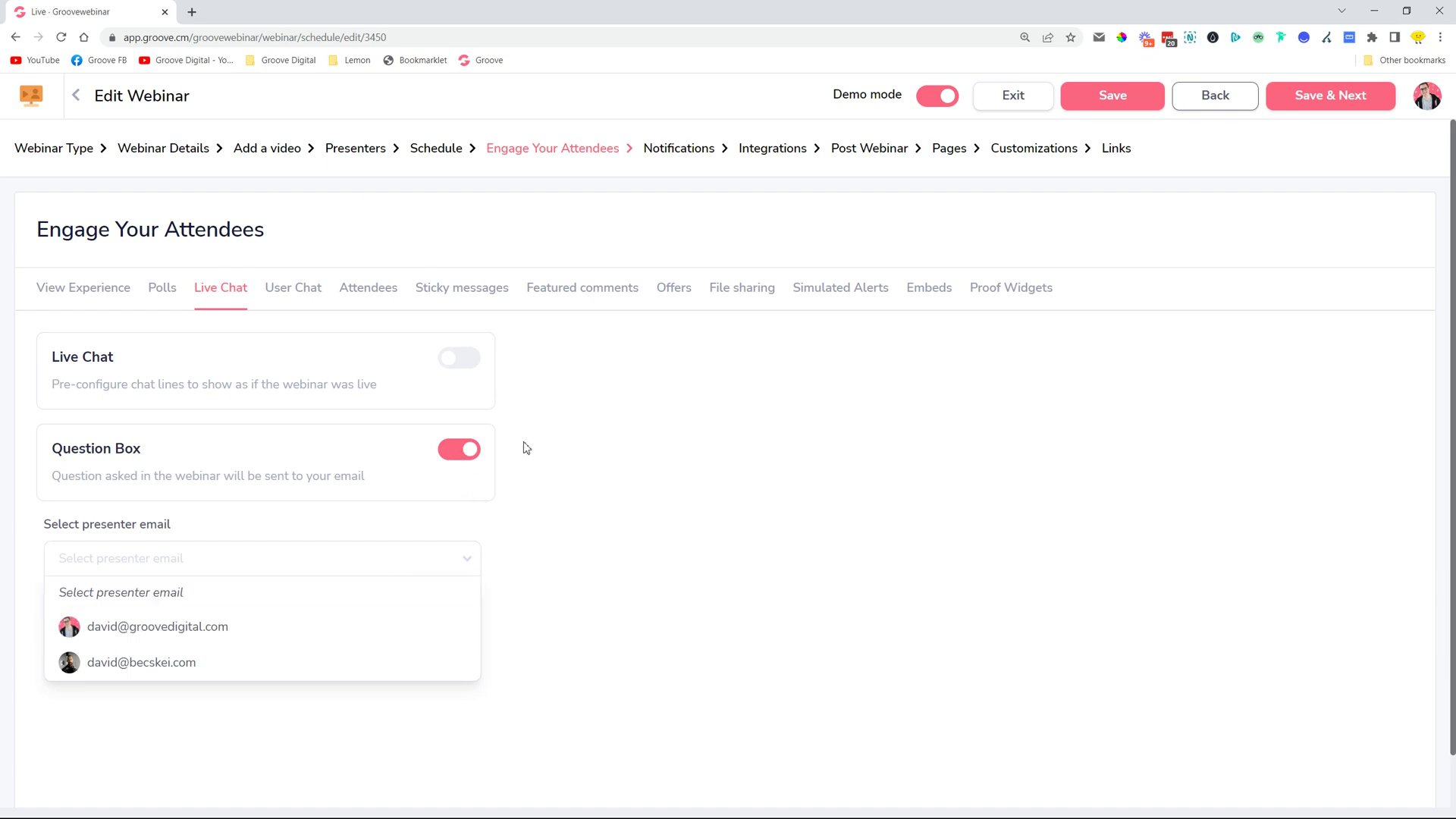
{"action": "left_click", "coordinate": [464, 453]}
{"action": "left_click", "coordinate": [359, 155]}
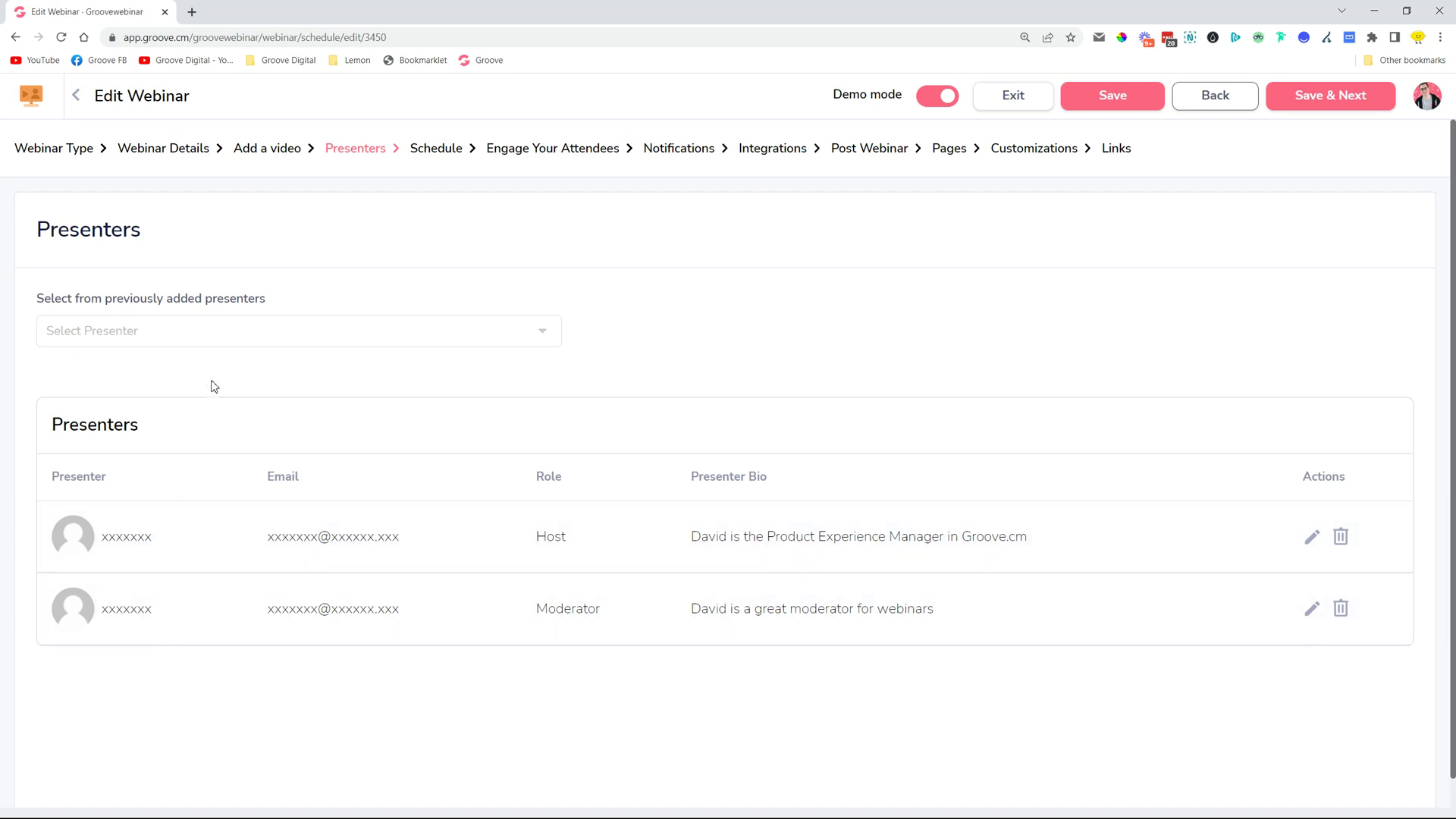
Step: Choose '+ Add new presenter' from the Select Presenter list and scroll through the blank form
{"action": "left_click", "coordinate": [217, 331]}
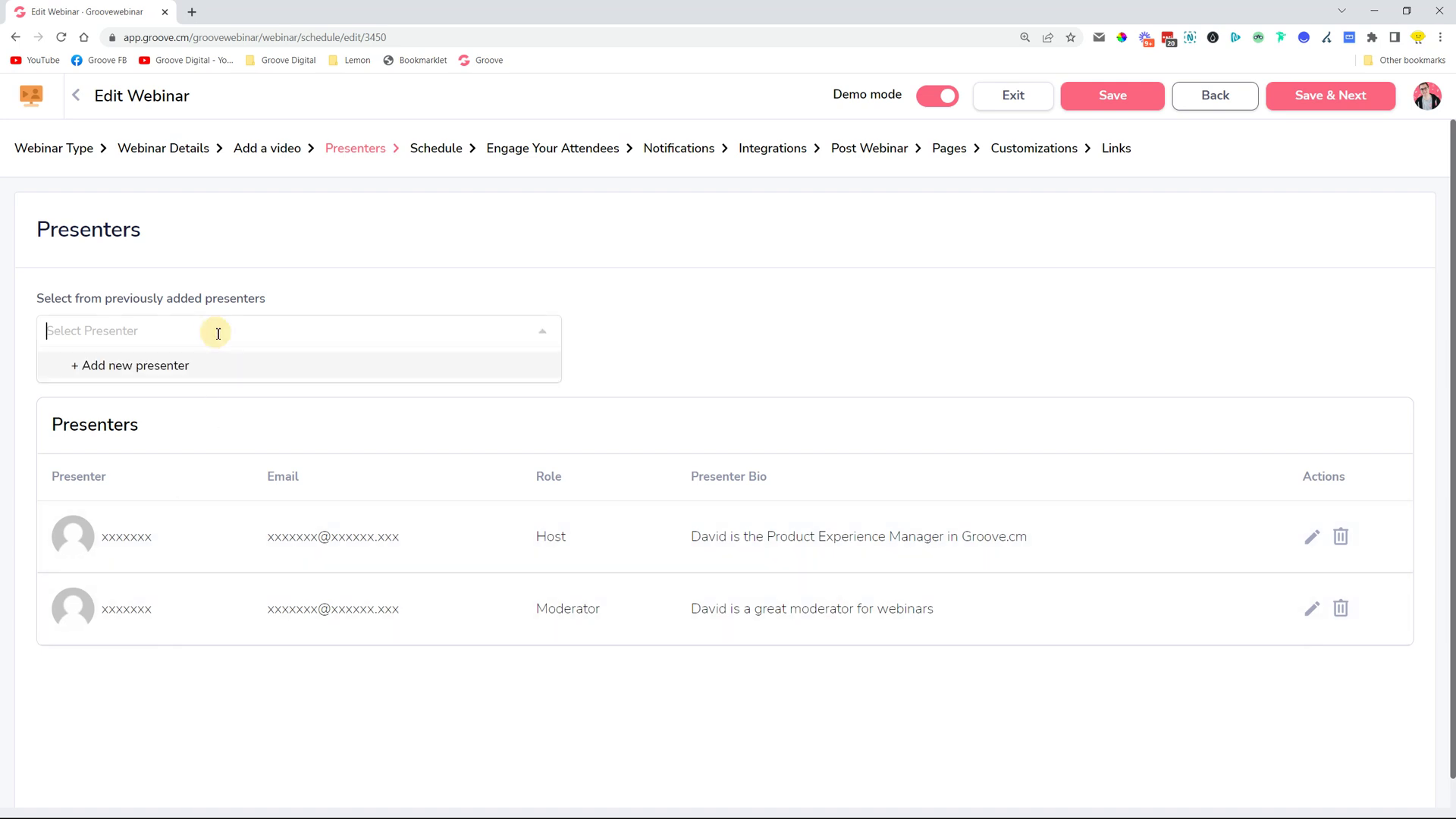
{"action": "left_click", "coordinate": [183, 366]}
{"action": "scroll", "coordinate": [114, 455], "scroll_direction": "down", "scroll_amount": 3}
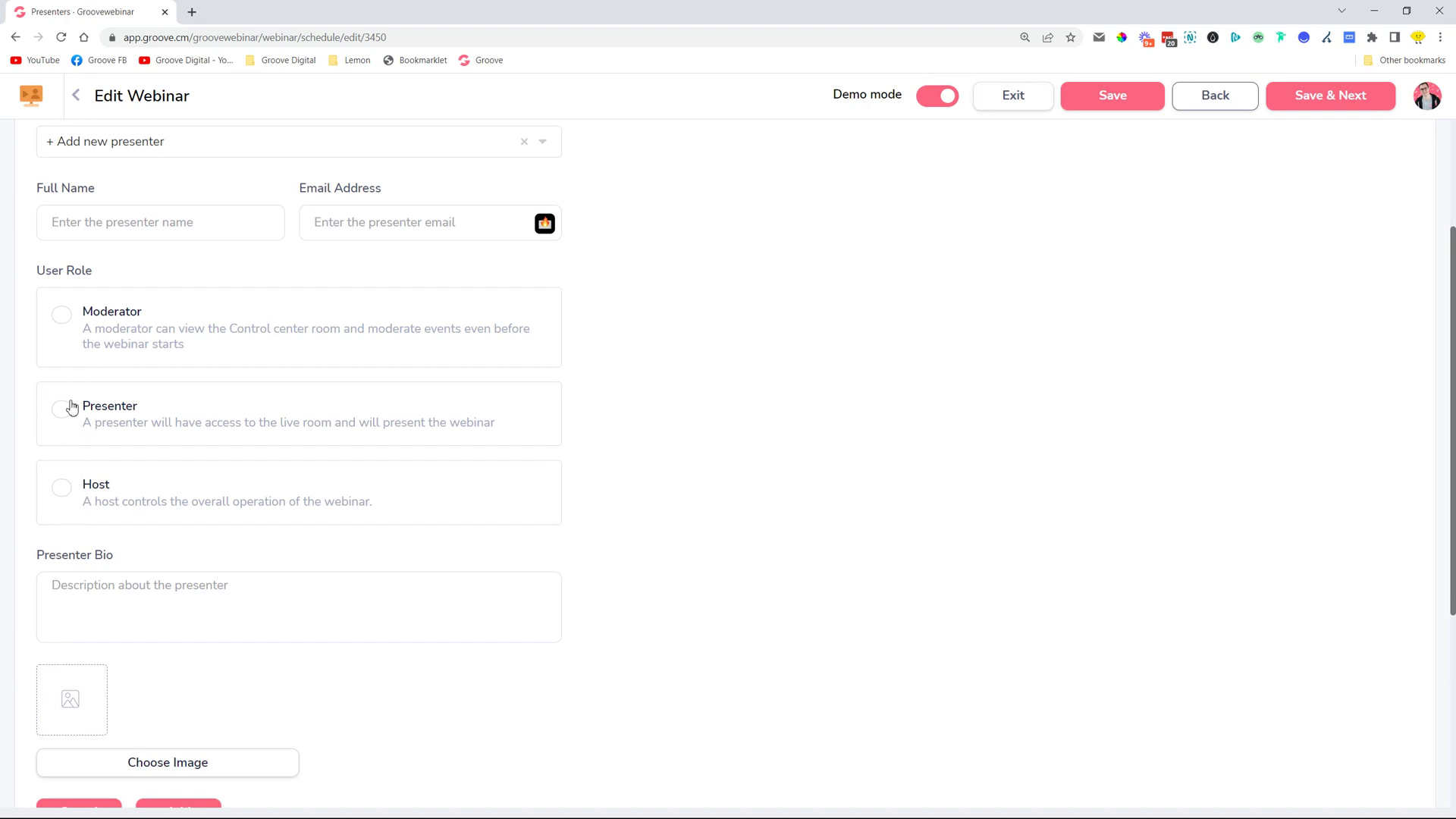
{"action": "scroll", "coordinate": [247, 322], "scroll_direction": "up", "scroll_amount": 3}
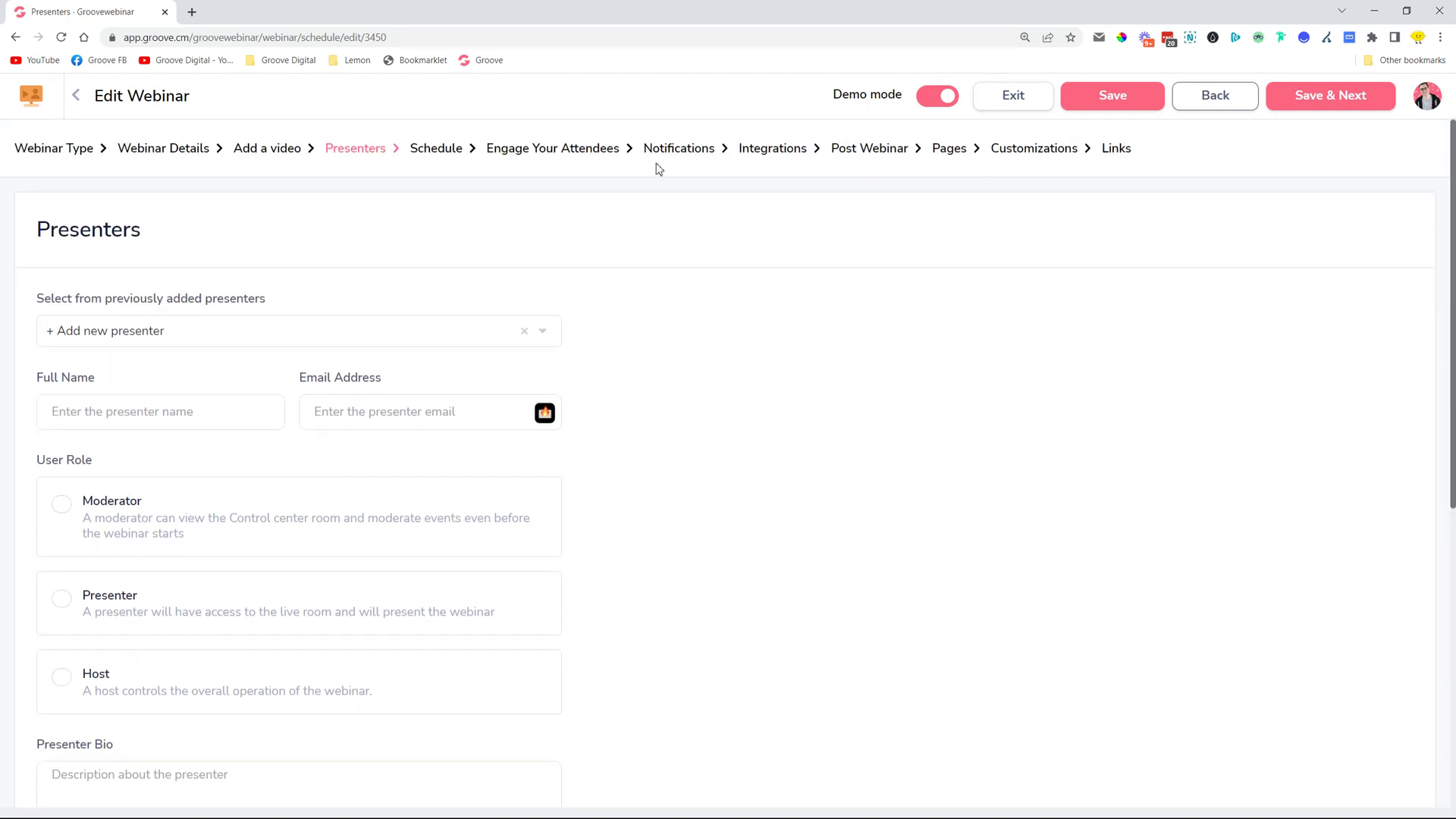
Step: In Engage Your Attendees > Live Chat, turn the Question Box on, view the email list, then off
{"action": "left_click", "coordinate": [582, 149]}
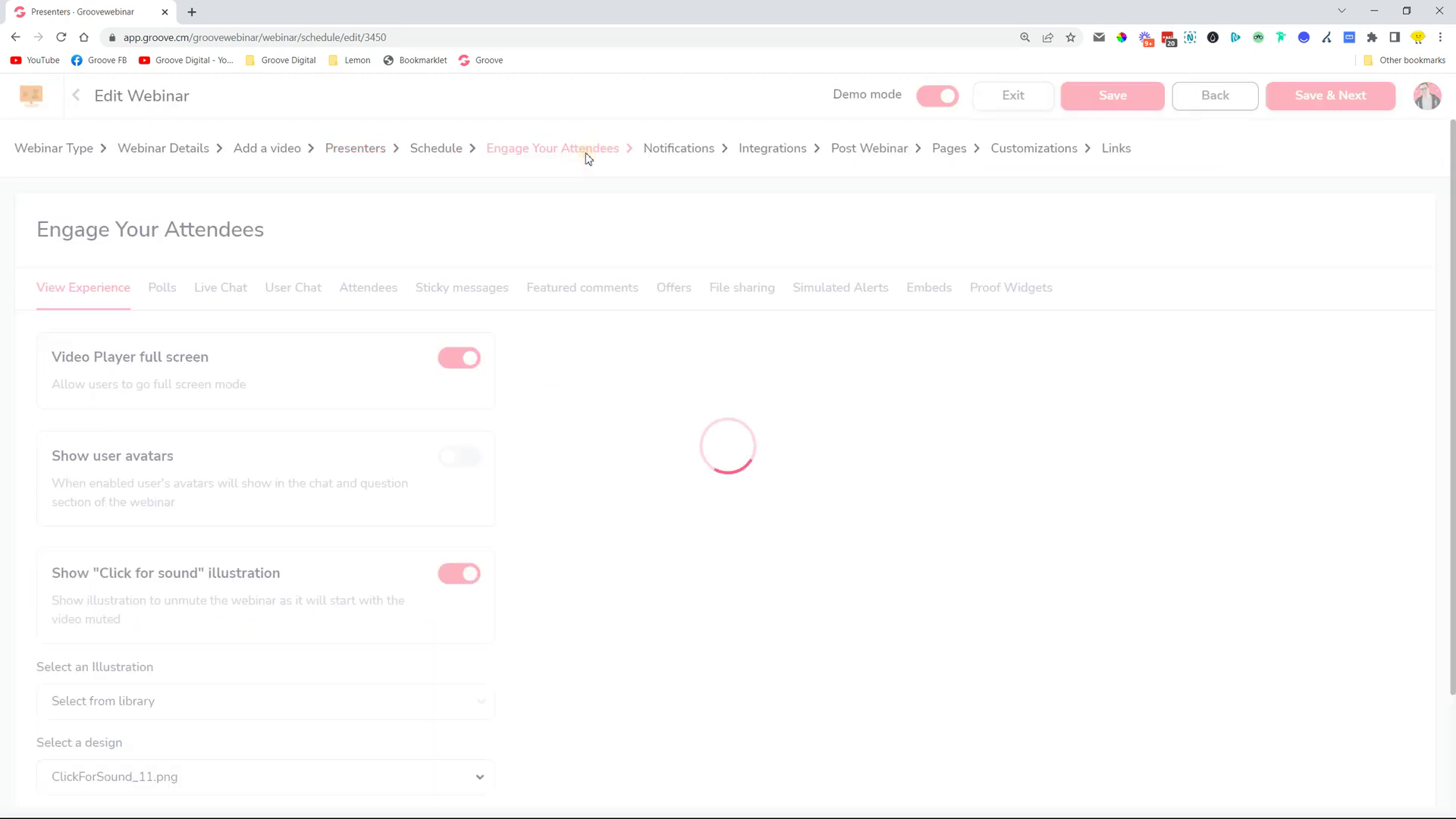
{"action": "left_click", "coordinate": [231, 292]}
{"action": "left_click", "coordinate": [444, 455]}
{"action": "left_click", "coordinate": [133, 558]}
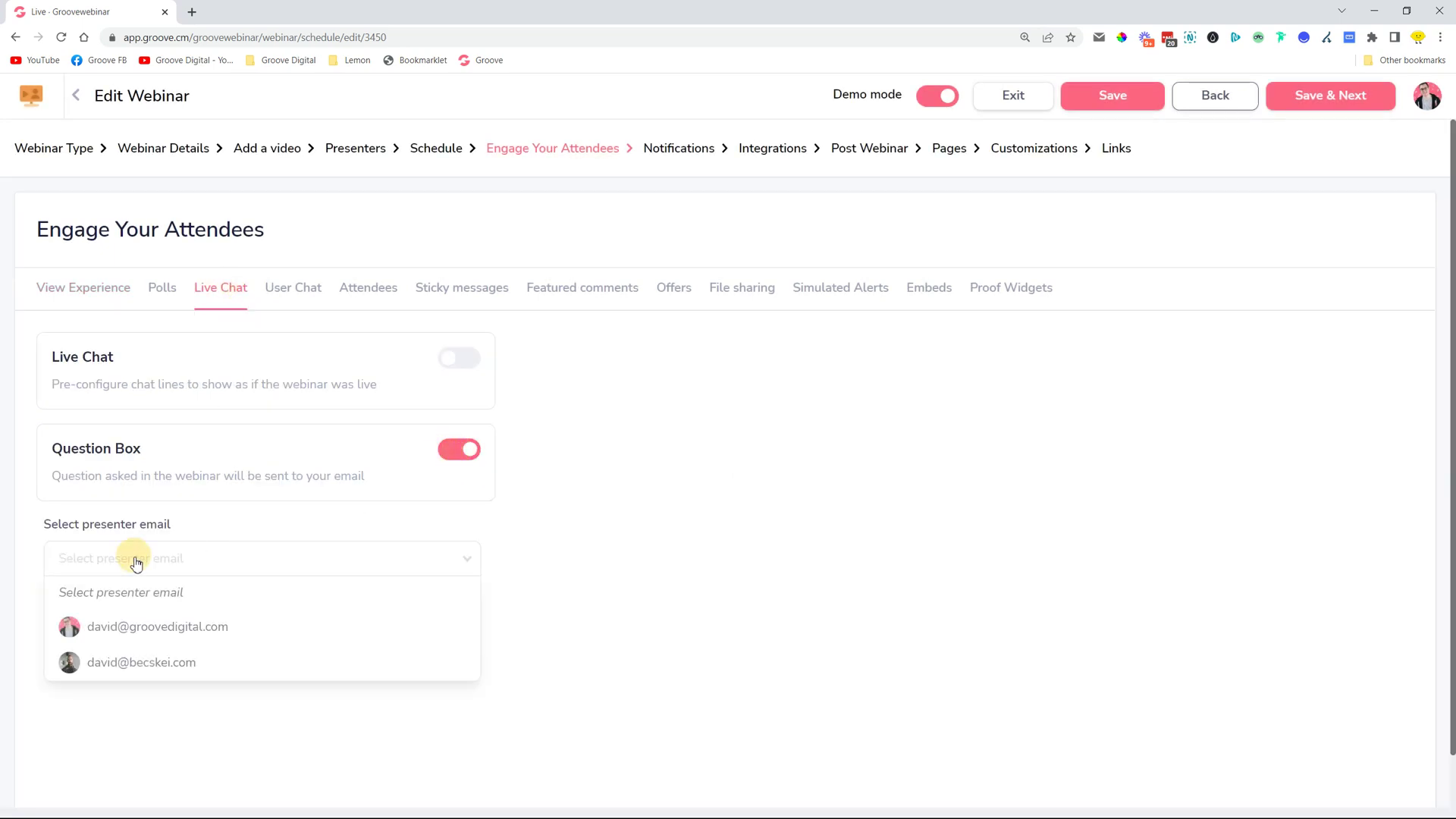
{"action": "left_click", "coordinate": [459, 453]}
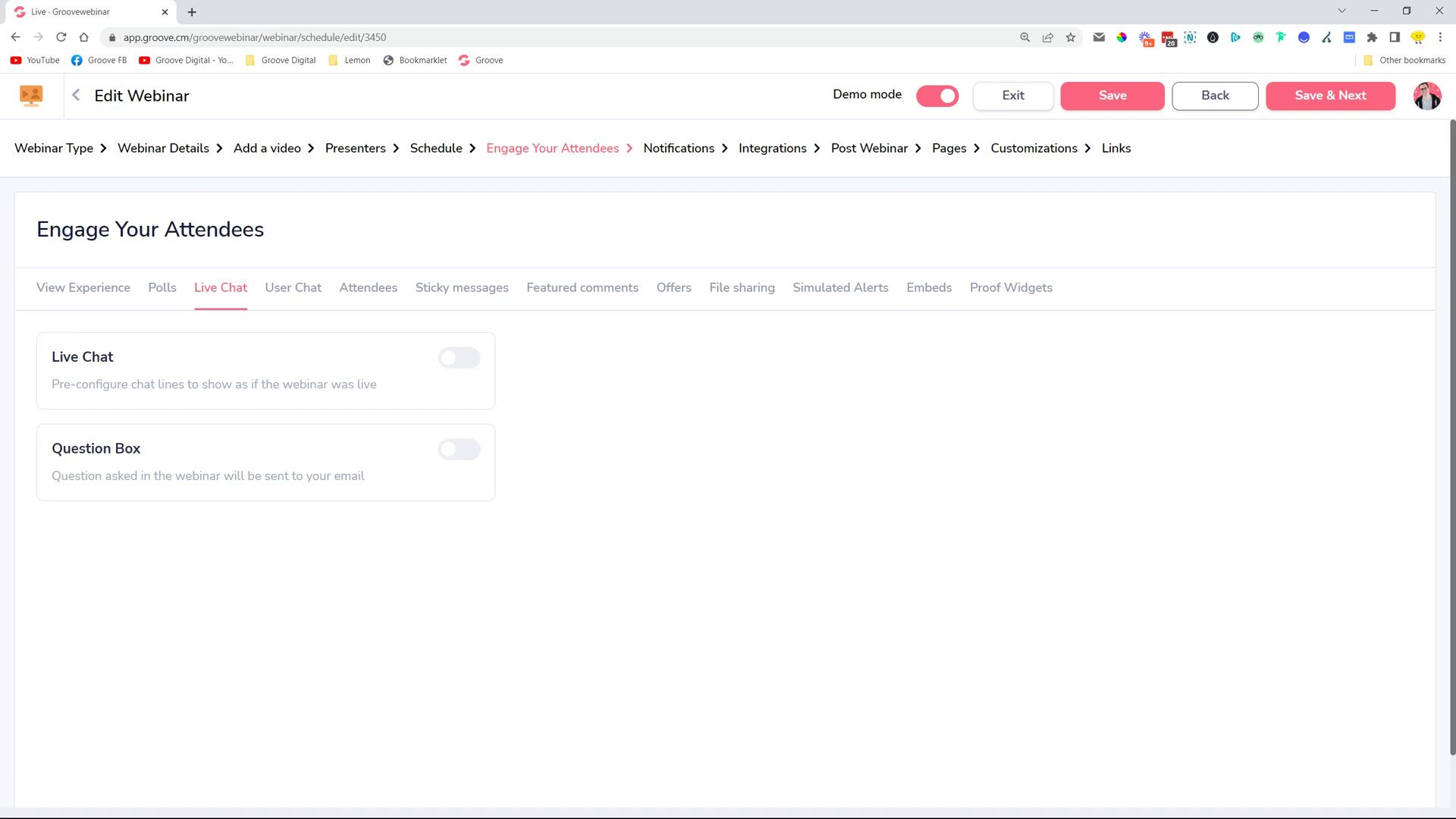
Step: On the Schedule step's One-time tab, add a schedule with no date to trigger 'Date is required'
{"action": "left_click", "coordinate": [434, 150]}
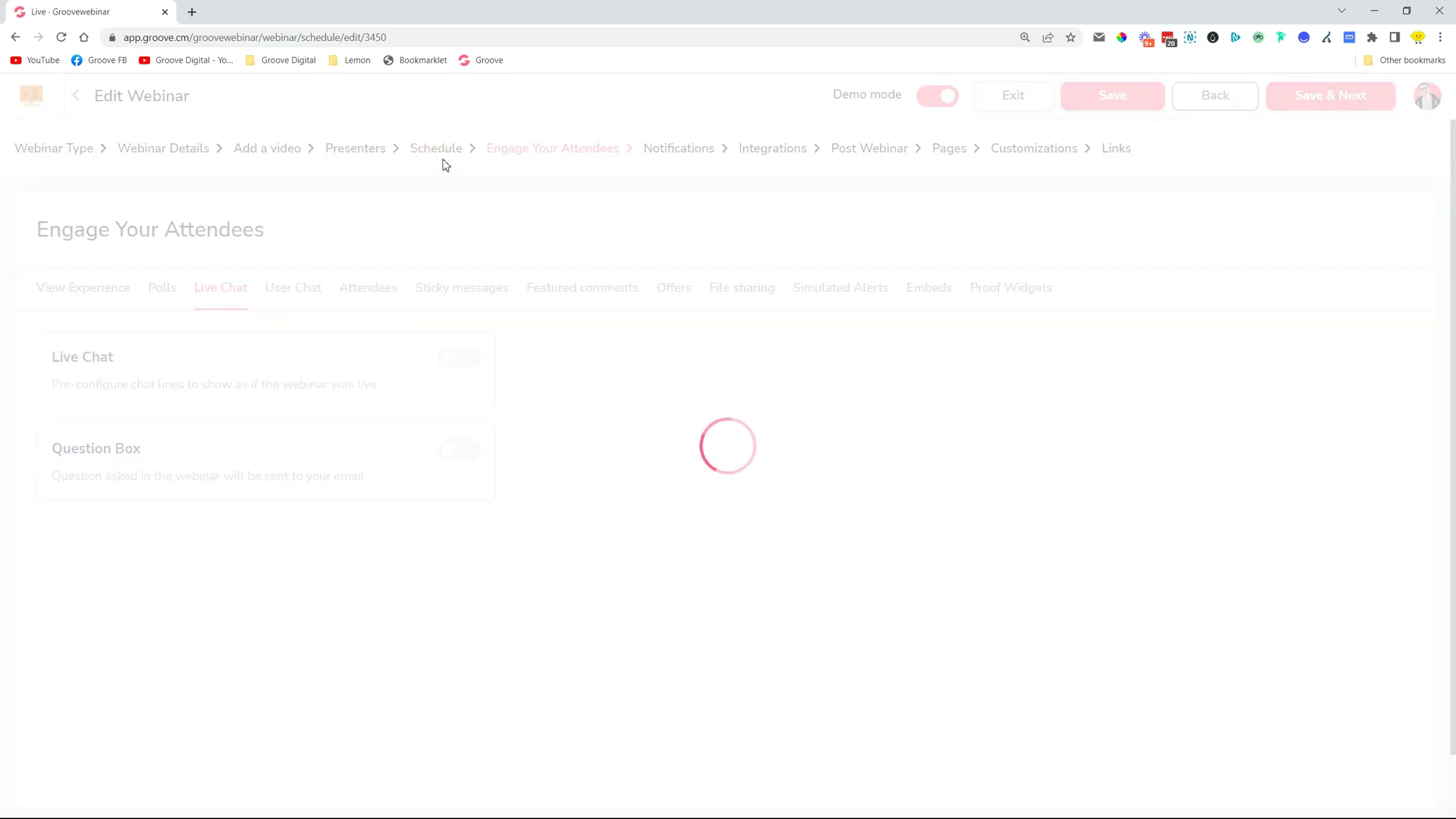
{"action": "scroll", "coordinate": [455, 424], "scroll_direction": "down", "scroll_amount": 1}
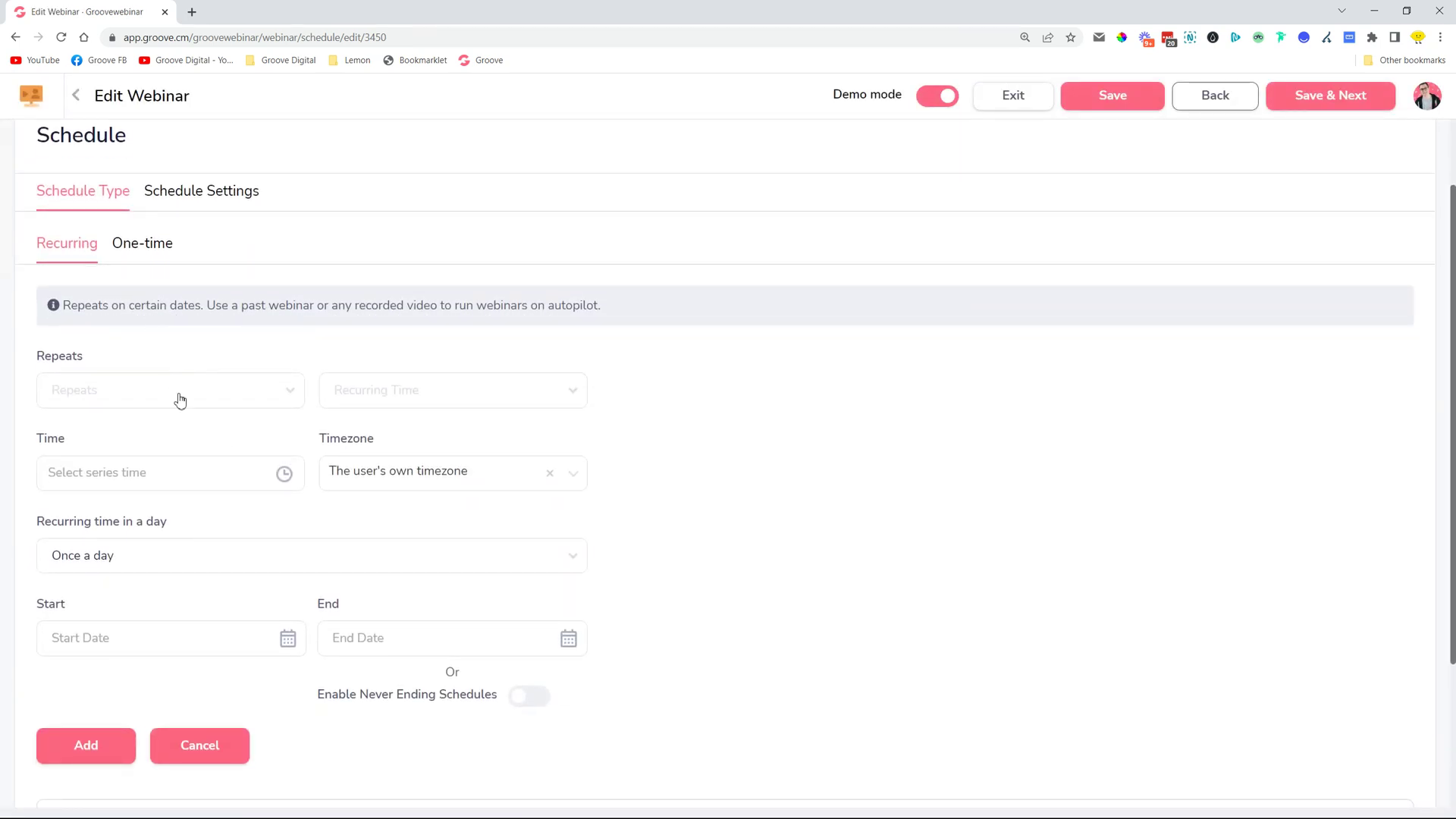
{"action": "left_click", "coordinate": [142, 257]}
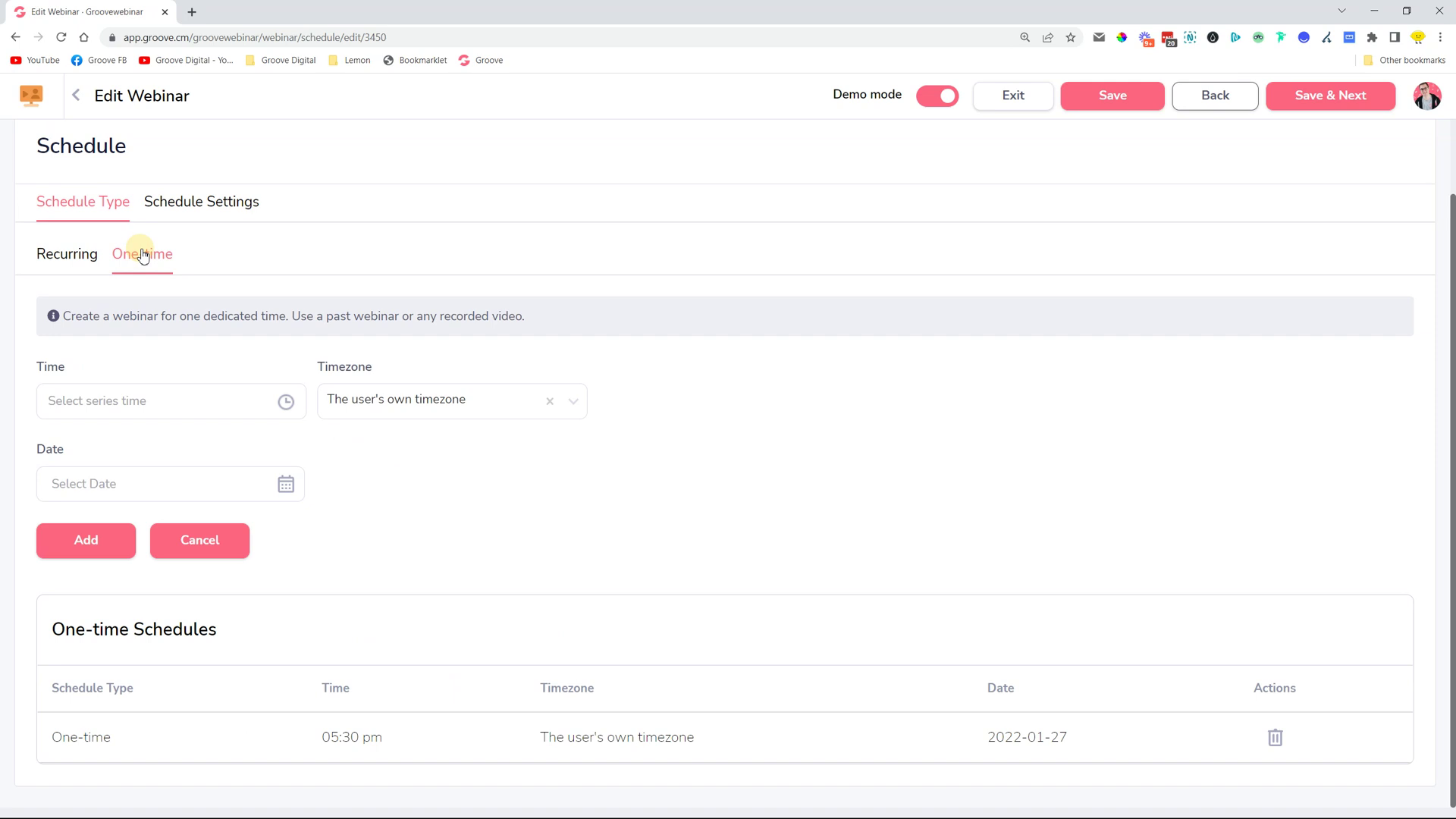
{"action": "left_click", "coordinate": [97, 542]}
Step: Adjust the start time's hour and minutes in the time picker, closing it at 05:00 pm
{"action": "left_click", "coordinate": [138, 400]}
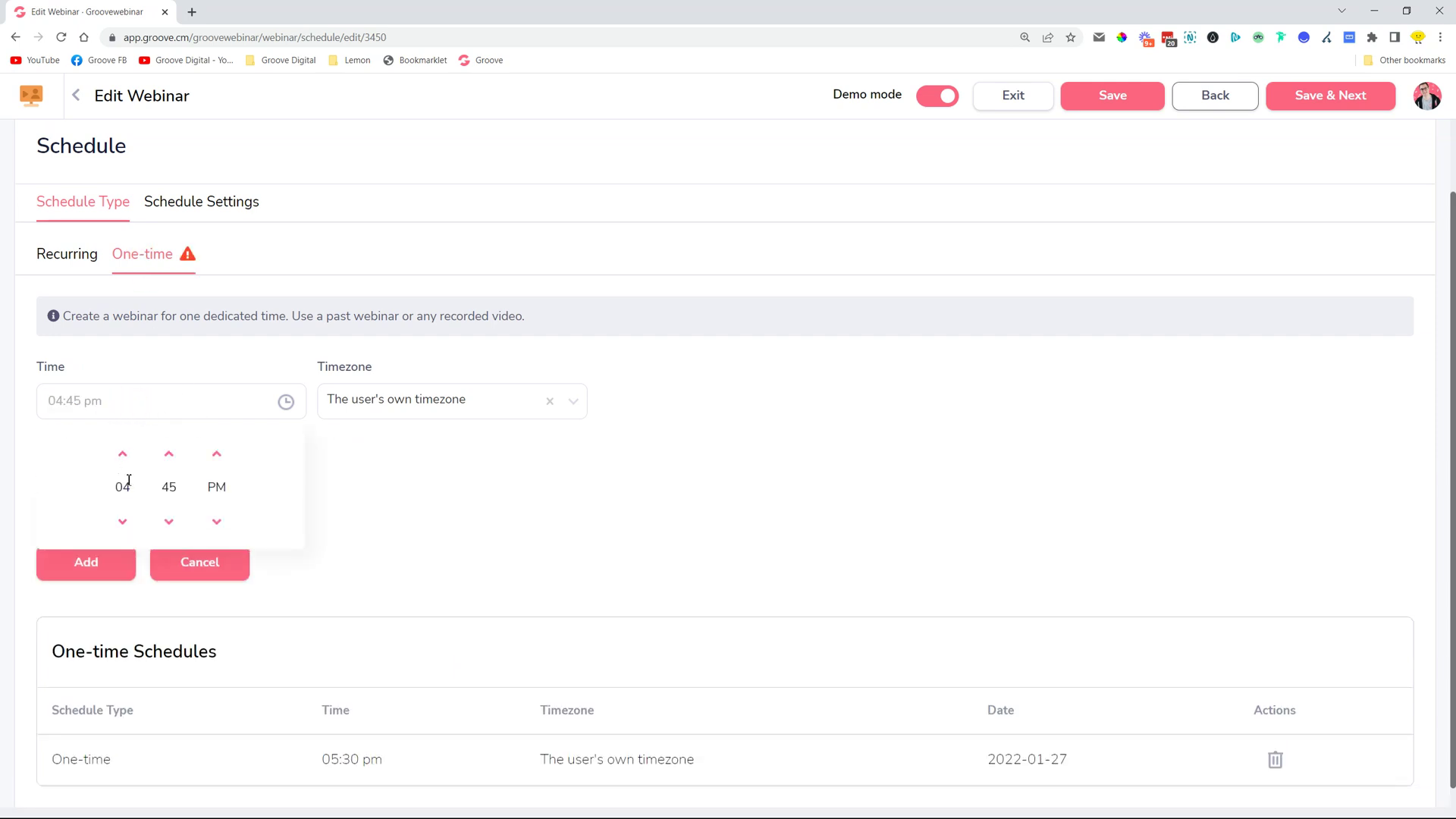
{"action": "left_click", "coordinate": [124, 455]}
{"action": "left_click", "coordinate": [123, 455]}
{"action": "left_click", "coordinate": [123, 455]}
{"action": "left_click", "coordinate": [122, 522]}
{"action": "left_click", "coordinate": [123, 521]}
{"action": "left_click", "coordinate": [169, 522]}
{"action": "left_click", "coordinate": [168, 522]}
{"action": "left_click_drag", "start_coordinate": [179, 489], "coordinate": [172, 487]}
{"action": "left_click", "coordinate": [374, 511]}
Step: Step the start time's hour up past 08 and the minutes to 15, then type 5 for the minutes
{"action": "left_click", "coordinate": [137, 409]}
{"action": "left_click", "coordinate": [122, 485]}
{"action": "left_click", "coordinate": [122, 453]}
{"action": "left_click", "coordinate": [122, 453]}
{"action": "left_click", "coordinate": [123, 455]}
{"action": "left_click", "coordinate": [123, 454]}
{"action": "left_click", "coordinate": [123, 454]}
{"action": "left_click", "coordinate": [123, 455]}
{"action": "left_click", "coordinate": [122, 454]}
{"action": "left_click", "coordinate": [169, 454]}
{"action": "left_click", "coordinate": [171, 454]}
{"action": "left_click", "coordinate": [172, 454]}
{"action": "left_click", "coordinate": [173, 455]}
{"action": "left_click", "coordinate": [173, 455]}
{"action": "double_click", "coordinate": [170, 487]}
{"action": "type", "text": "5"}
{"action": "left_click", "coordinate": [473, 477]}
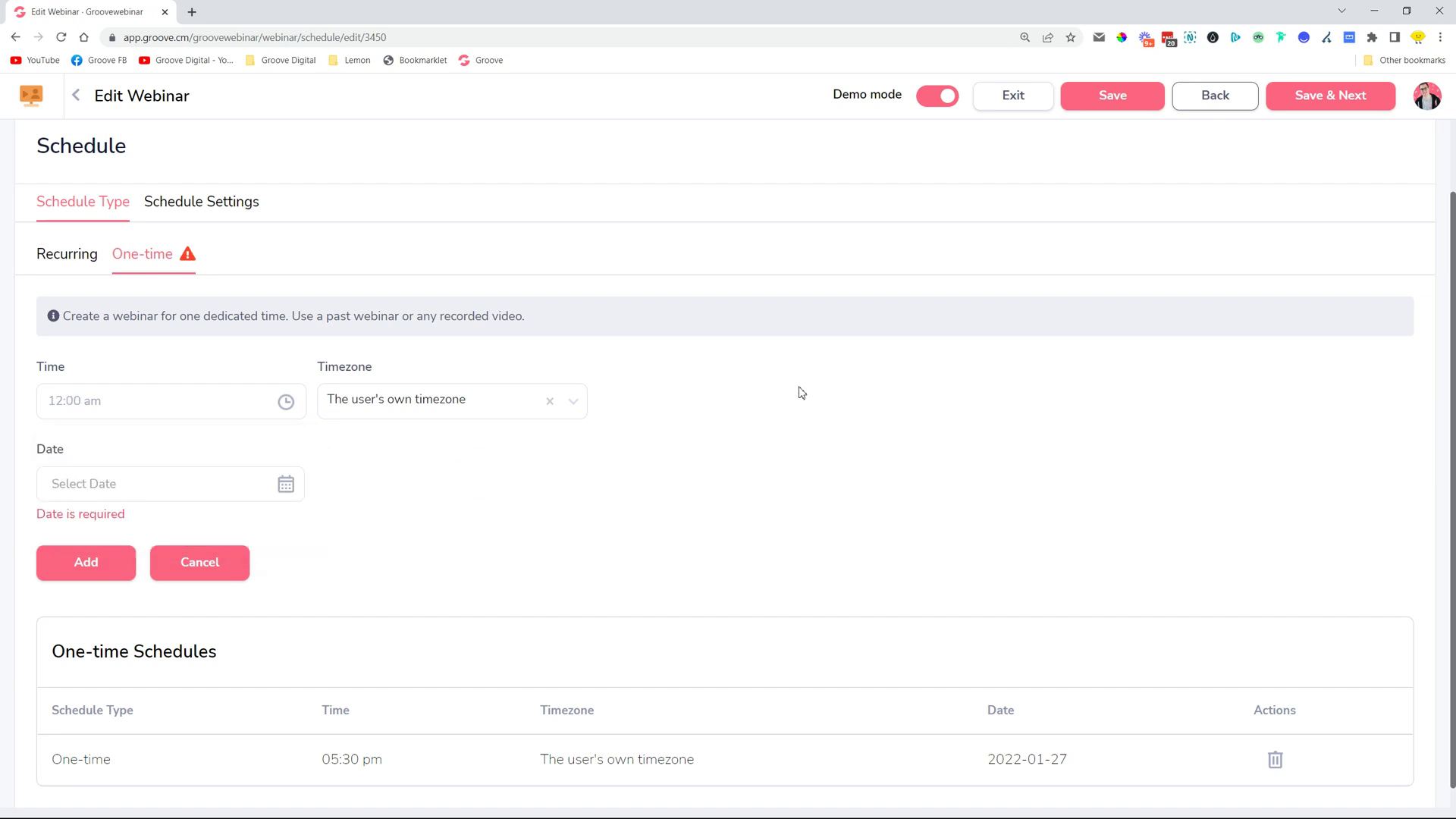
Step: Clear the unfinished one-time schedule form
{"action": "scroll", "coordinate": [802, 393], "scroll_direction": "up", "scroll_amount": 2}
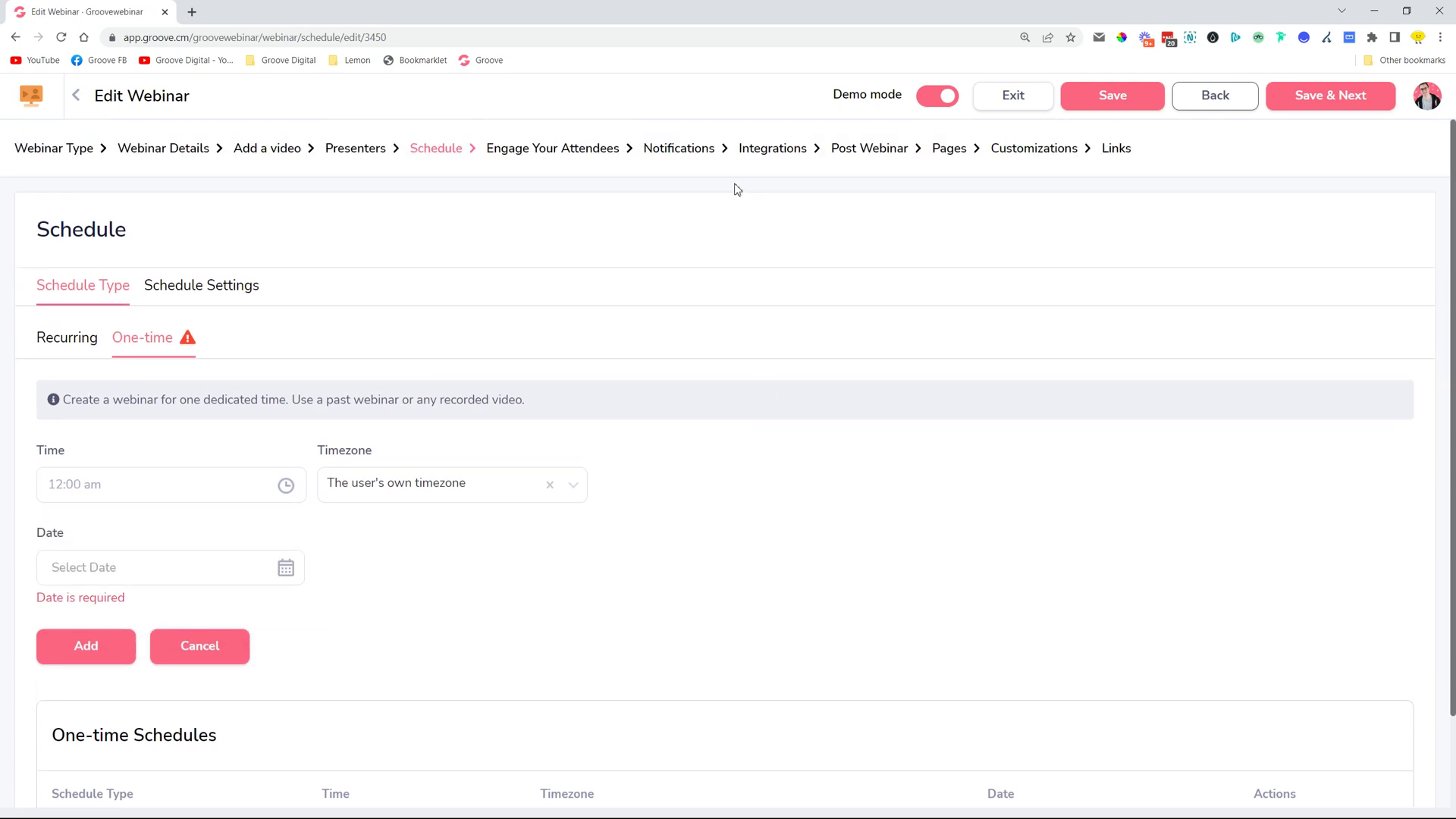
{"action": "left_click", "coordinate": [548, 152]}
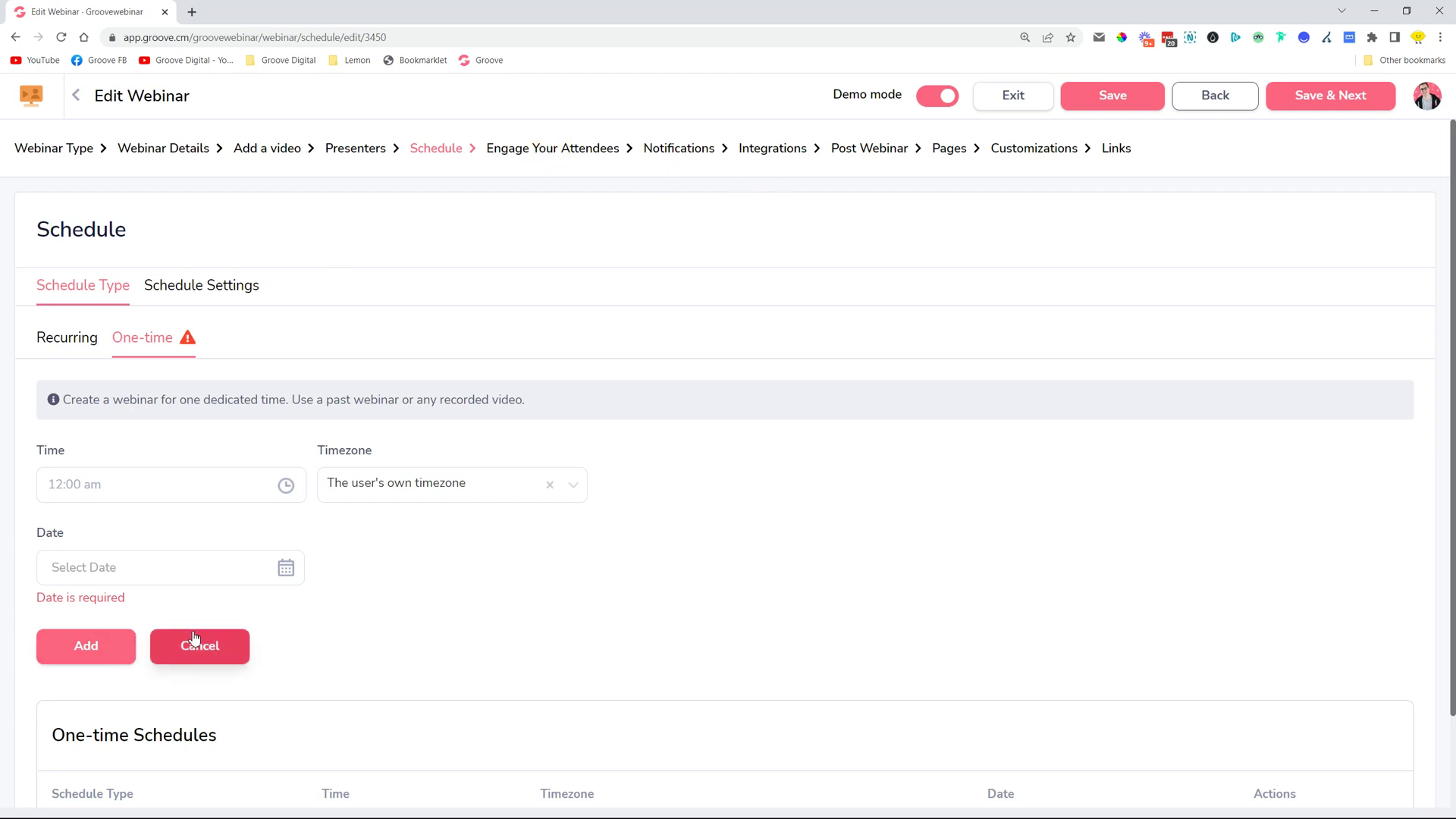
{"action": "left_click", "coordinate": [200, 645]}
Step: Open the Offers tab under Engage Your Attendees and highlight the 52px X 52px offer image hint
{"action": "left_click", "coordinate": [584, 152]}
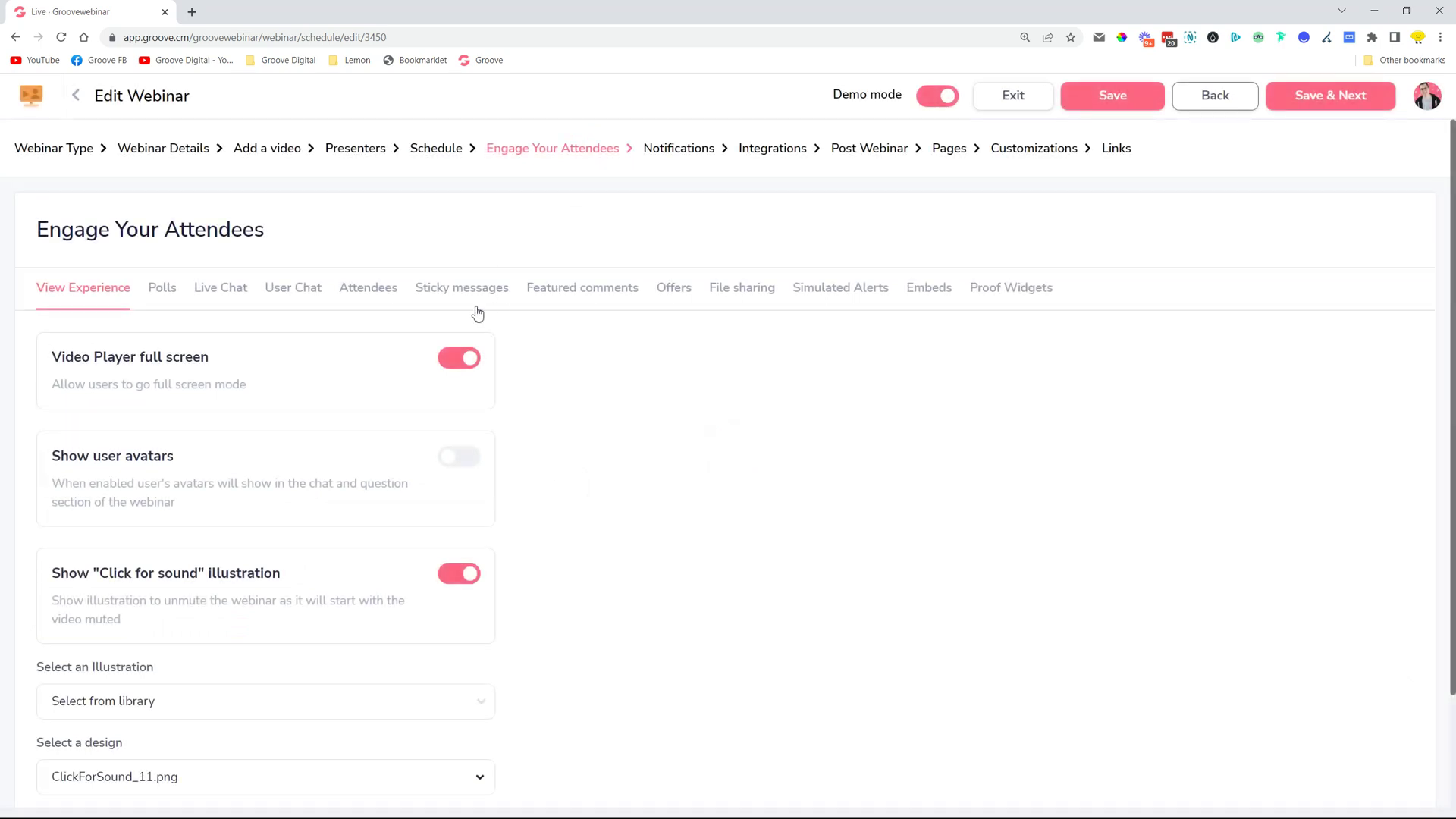
{"action": "left_click", "coordinate": [675, 287]}
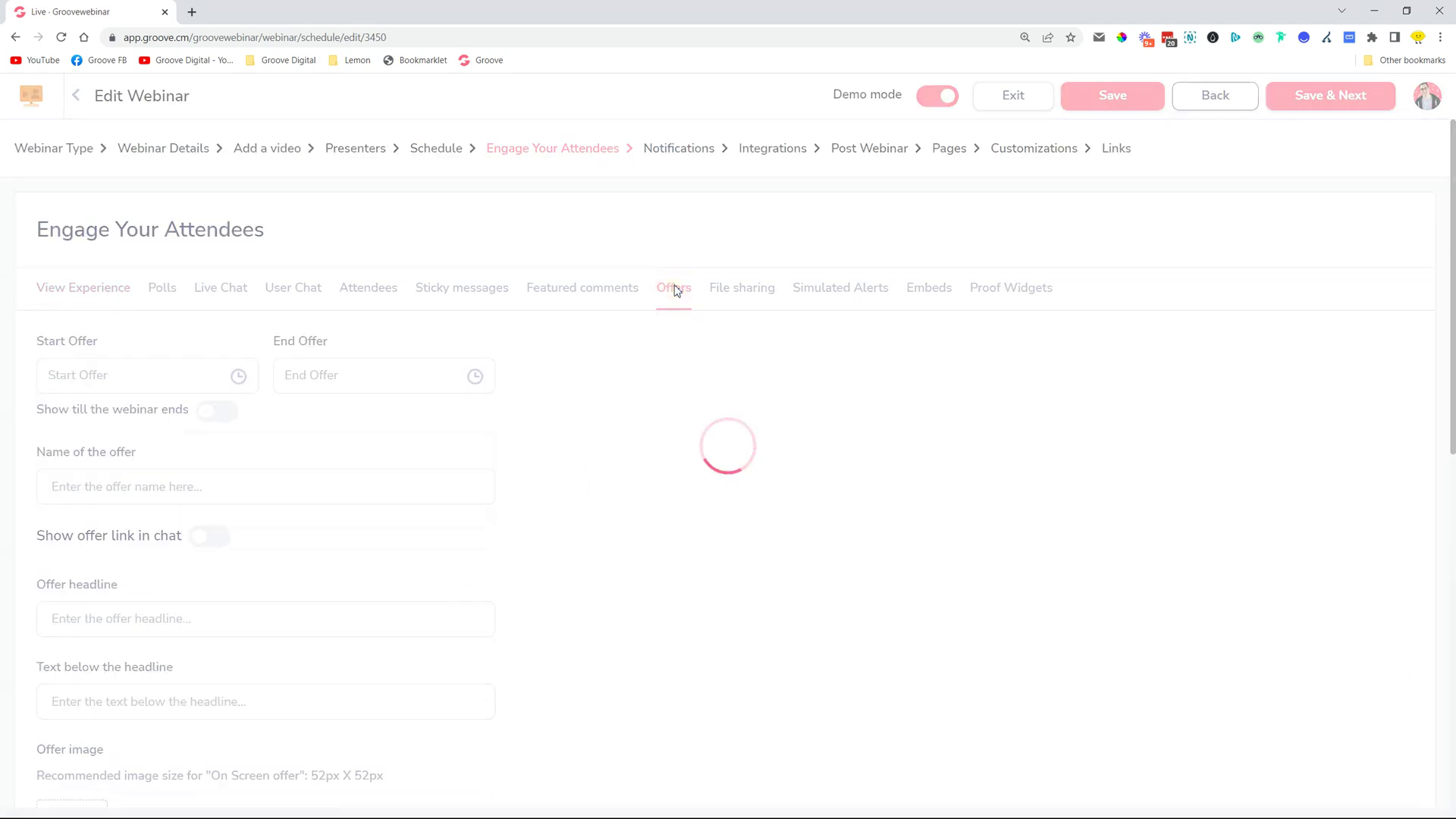
{"action": "scroll", "coordinate": [727, 407], "scroll_direction": "down", "scroll_amount": 4}
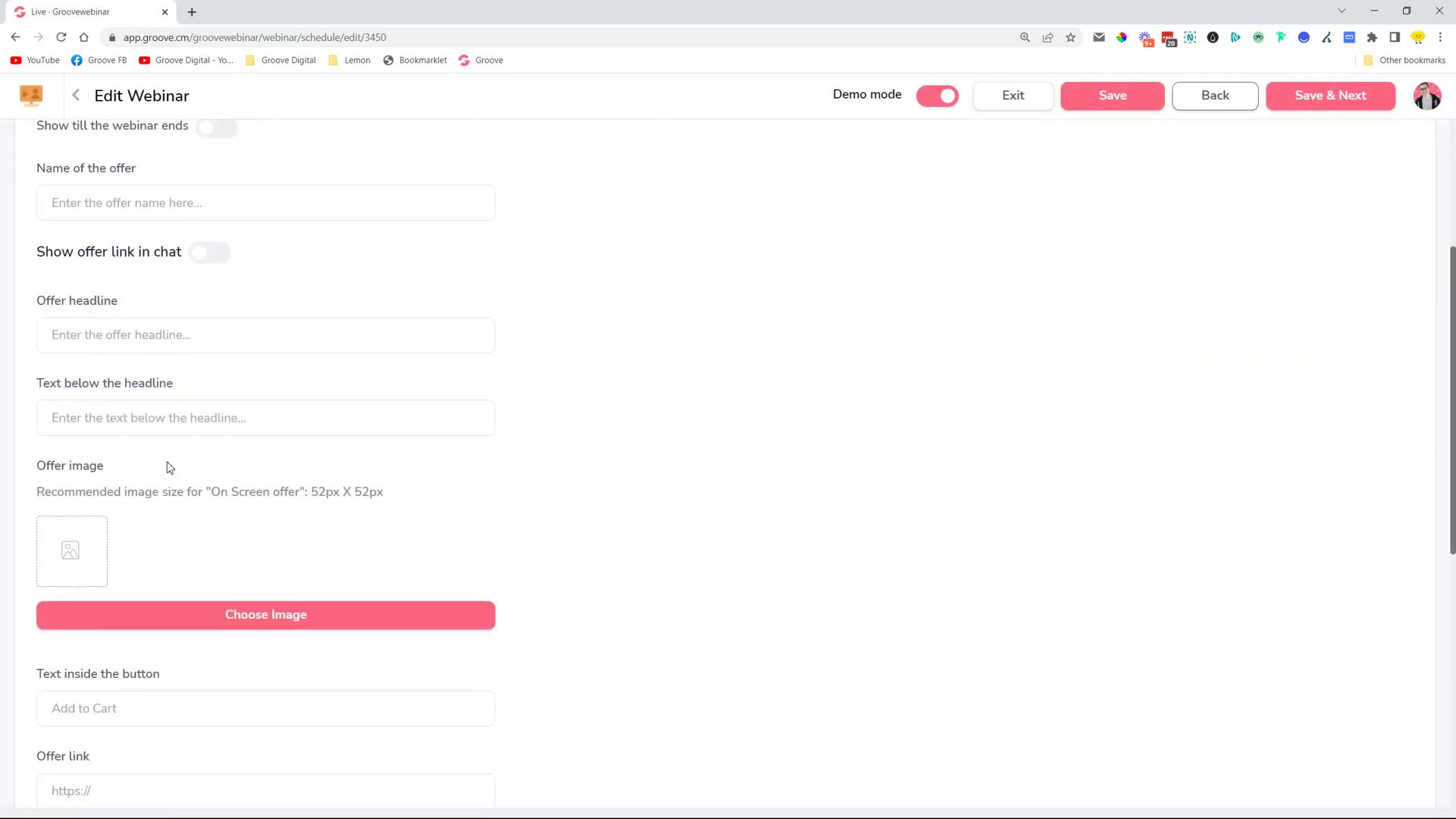
{"action": "triple_click", "coordinate": [43, 467]}
{"action": "left_click_drag", "start_coordinate": [384, 491], "coordinate": [311, 493]}
Step: Scroll through the blank offer form, clearing the highlight and selecting another passage
{"action": "scroll", "coordinate": [547, 489], "scroll_direction": "down", "scroll_amount": 7}
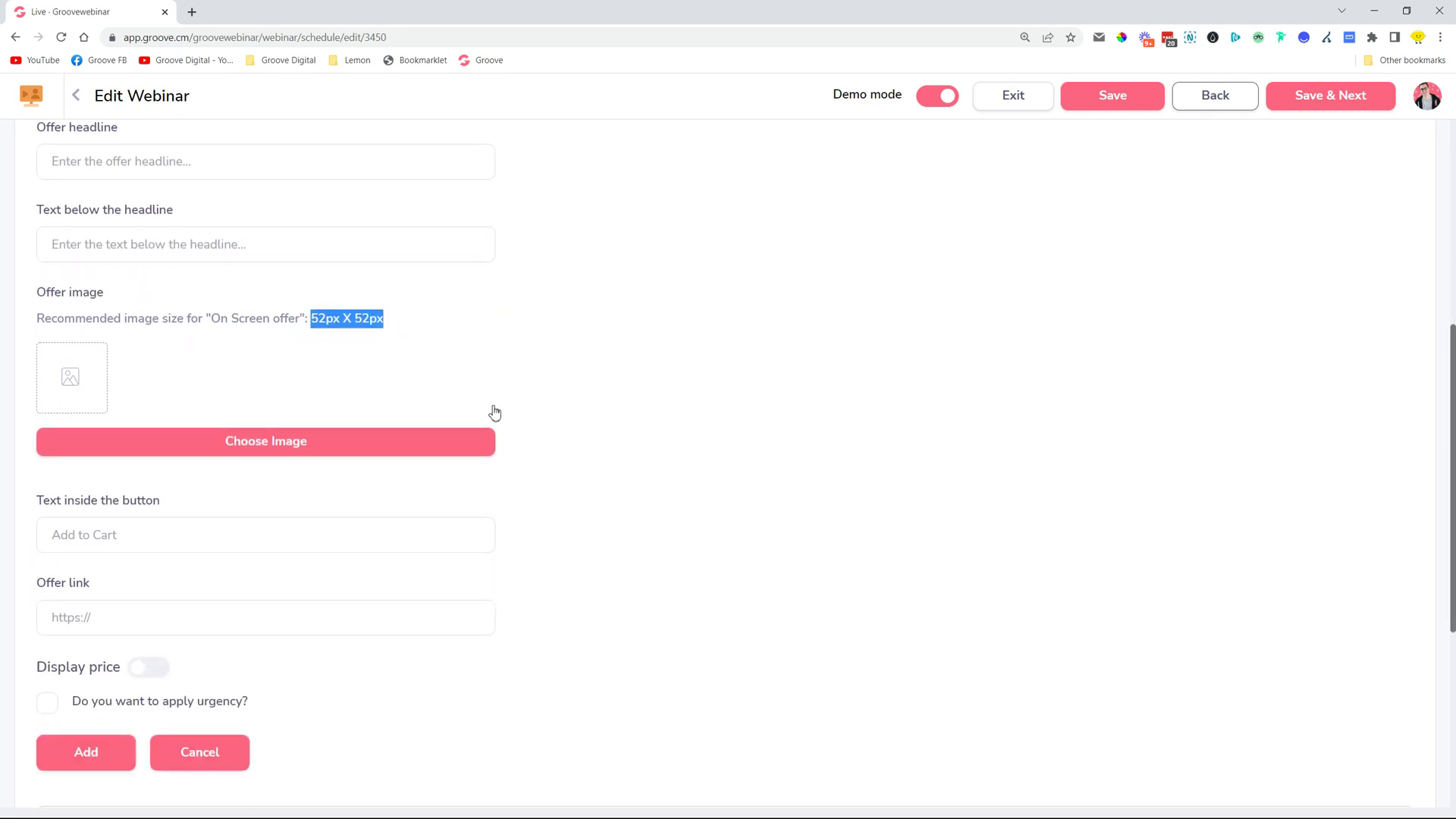
{"action": "scroll", "coordinate": [504, 415], "scroll_direction": "up", "scroll_amount": 10}
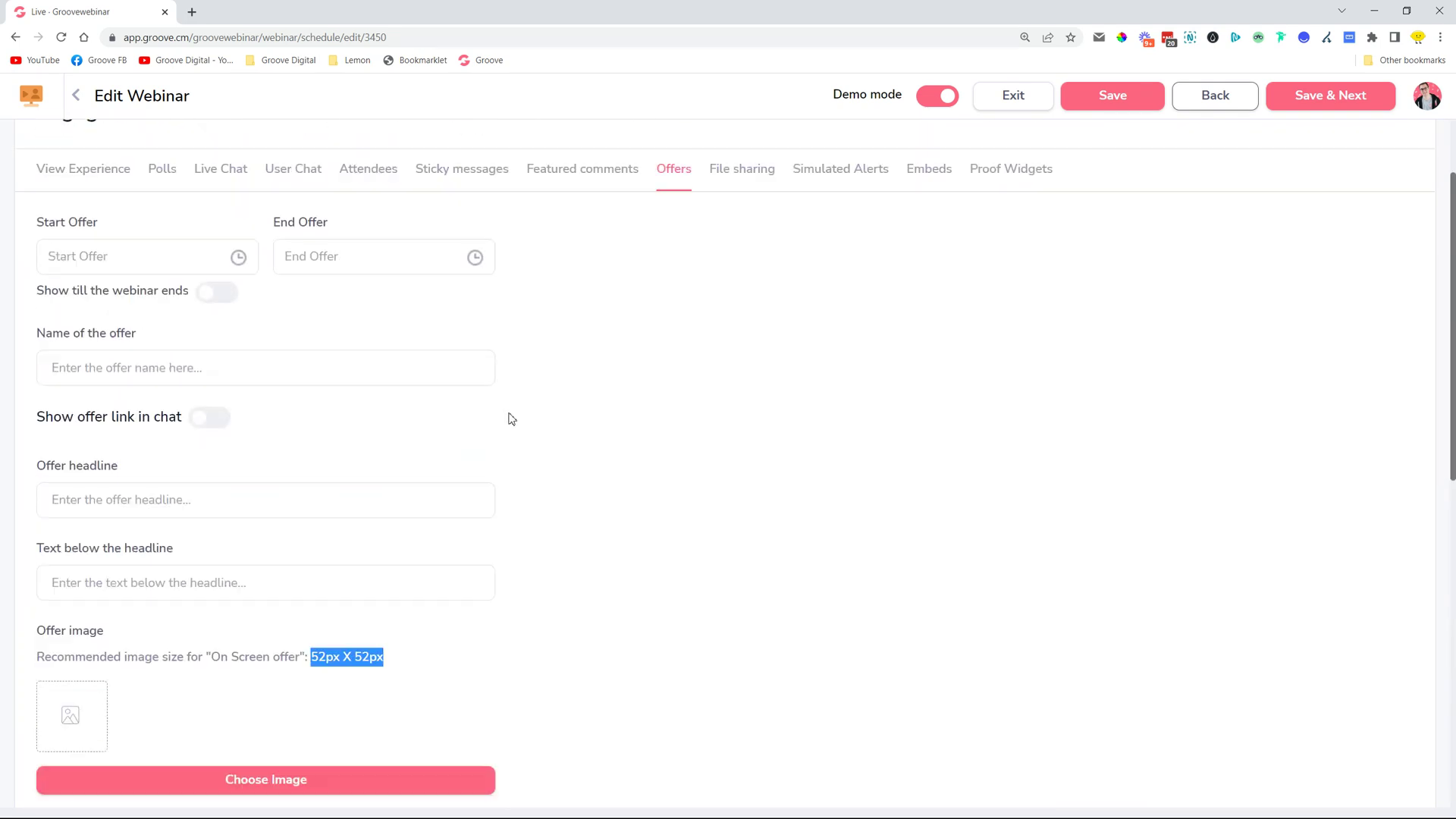
{"action": "scroll", "coordinate": [547, 466], "scroll_direction": "down", "scroll_amount": 3}
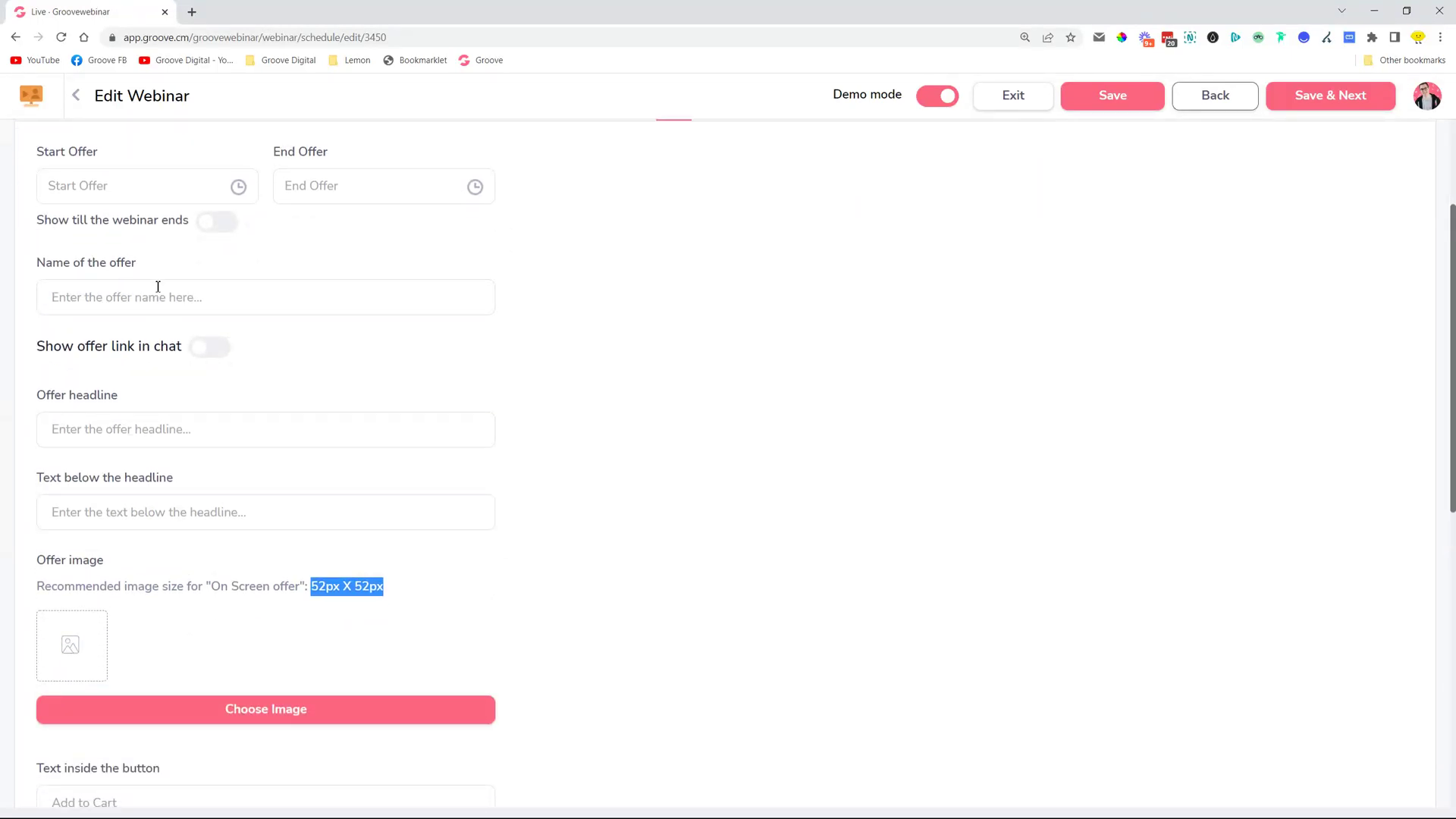
{"action": "left_click", "coordinate": [644, 390]}
{"action": "scroll", "coordinate": [643, 390], "scroll_direction": "down", "scroll_amount": 1}
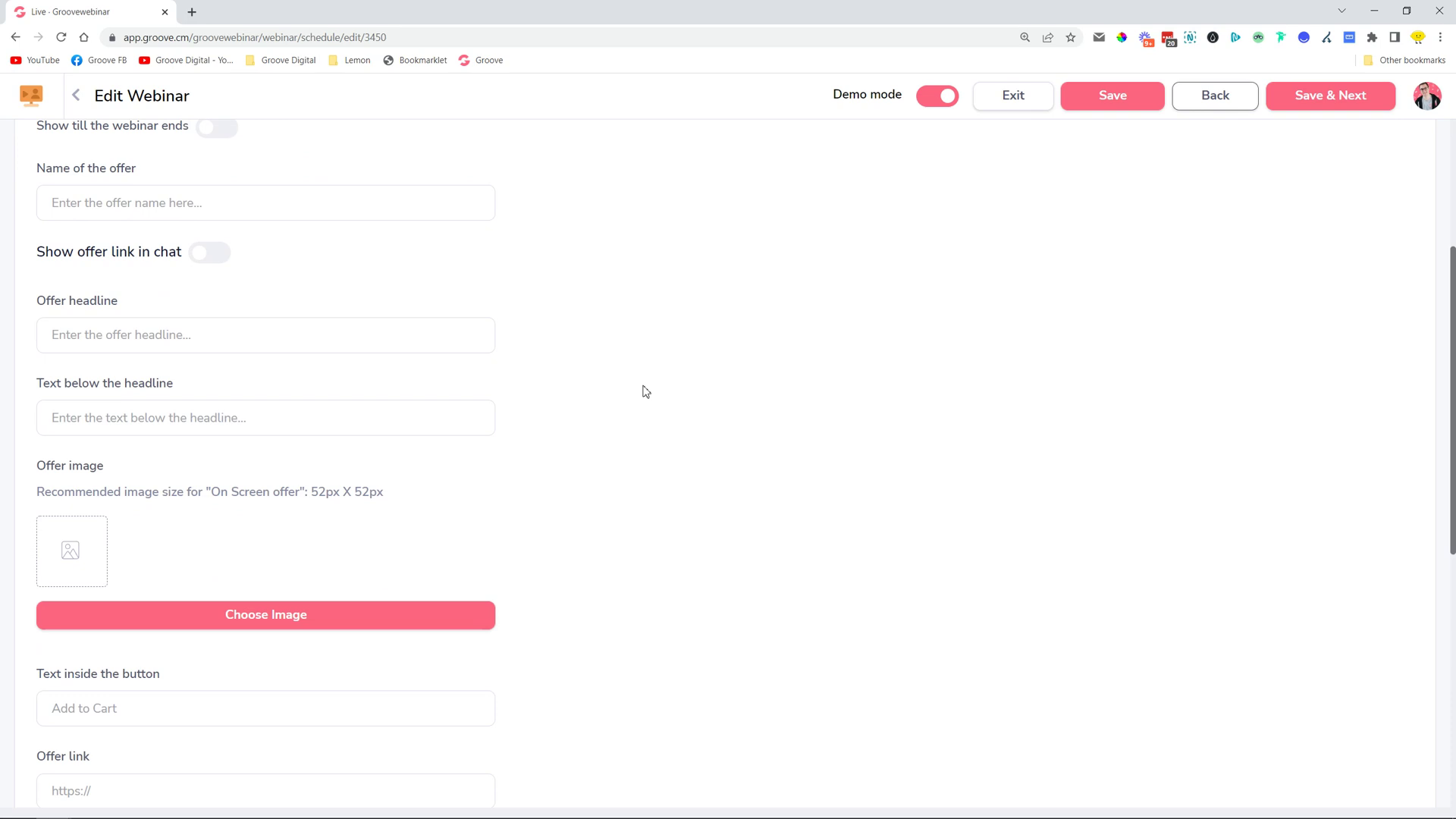
{"action": "scroll", "coordinate": [644, 390], "scroll_direction": "up", "scroll_amount": 1}
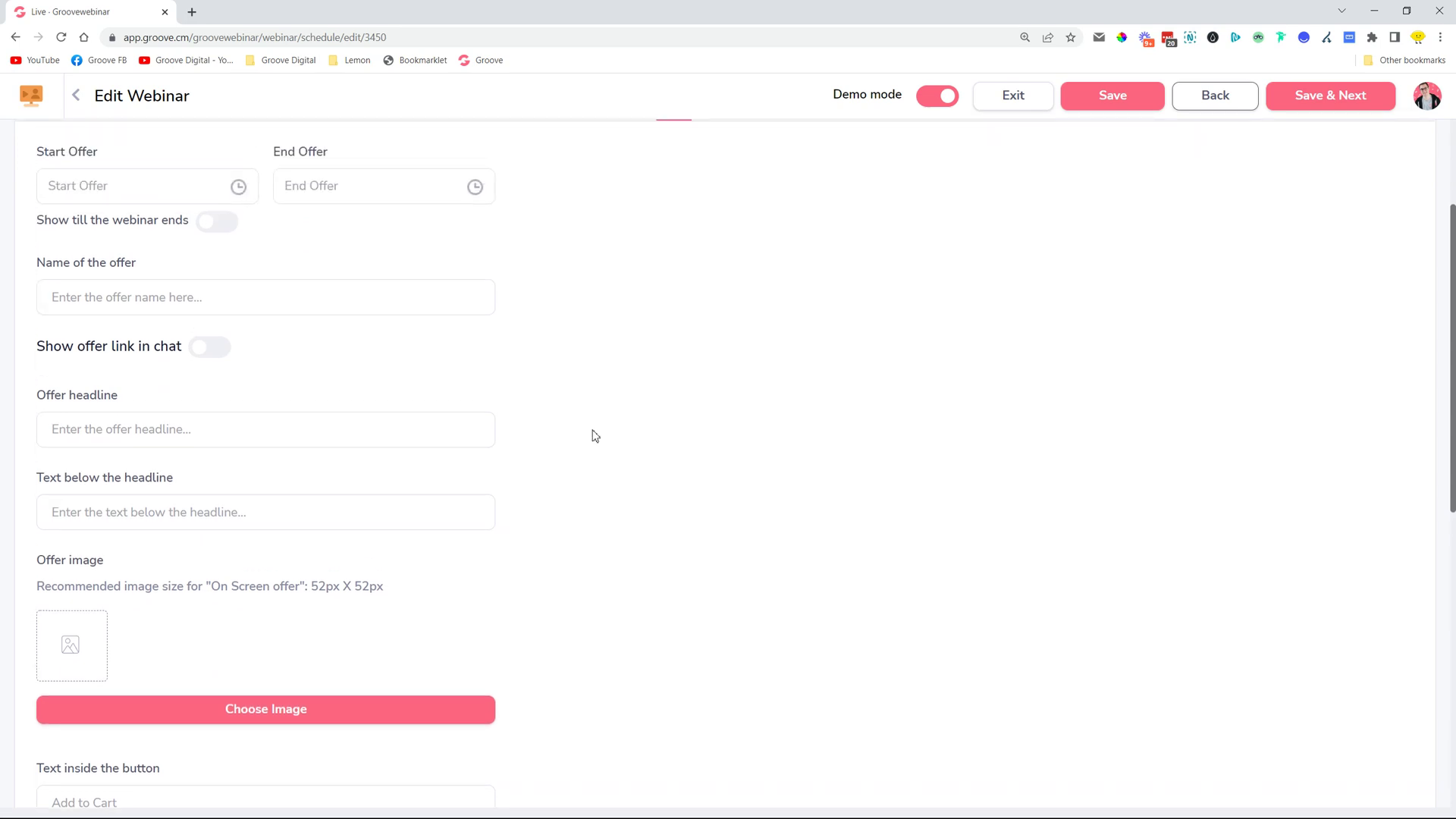
{"action": "left_click_drag", "start_coordinate": [213, 590], "coordinate": [300, 588]}
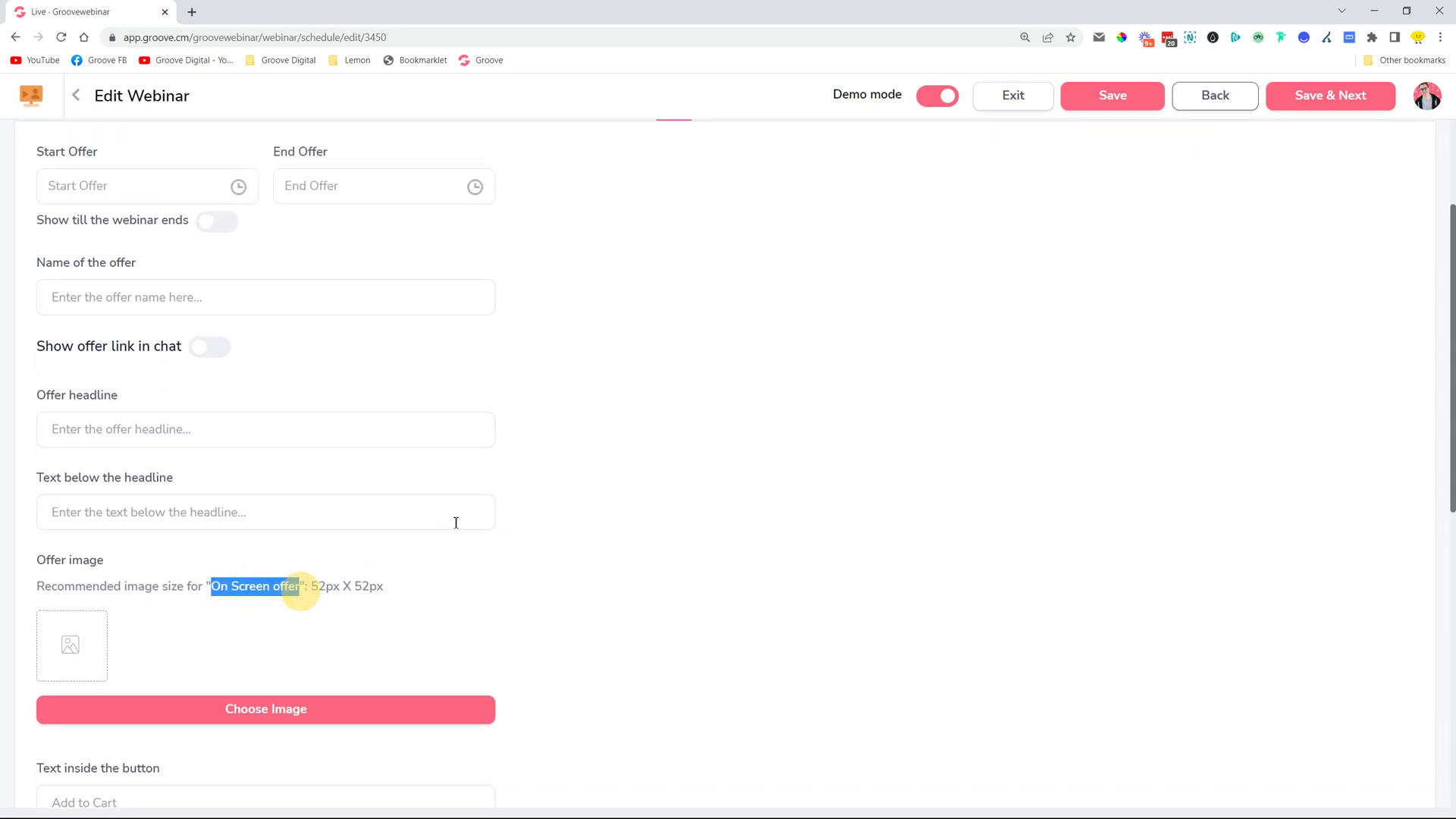
{"action": "scroll", "coordinate": [601, 478], "scroll_direction": "up", "scroll_amount": 3}
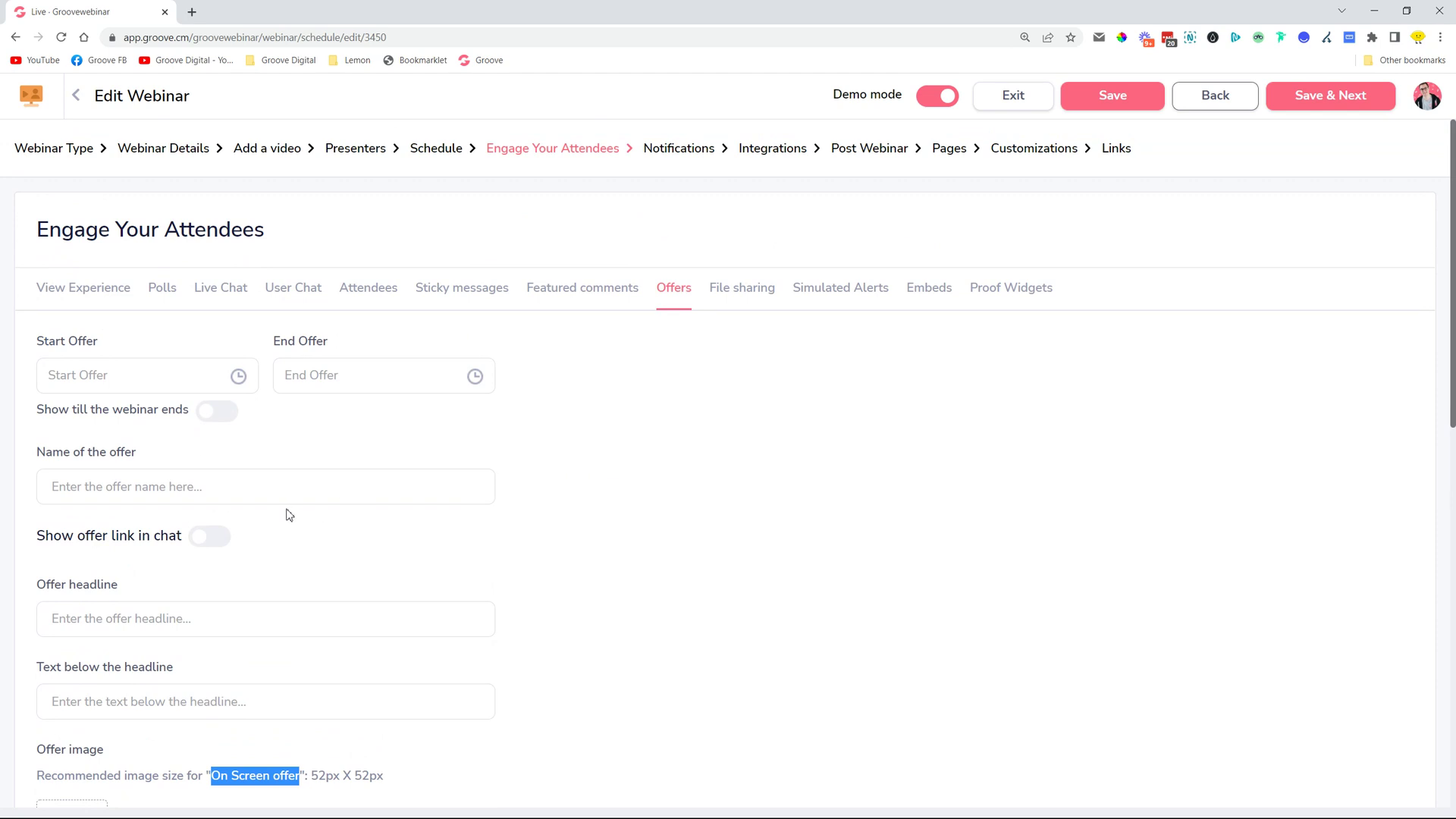
{"action": "left_click", "coordinate": [208, 538]}
{"action": "scroll", "coordinate": [611, 523], "scroll_direction": "down", "scroll_amount": 3}
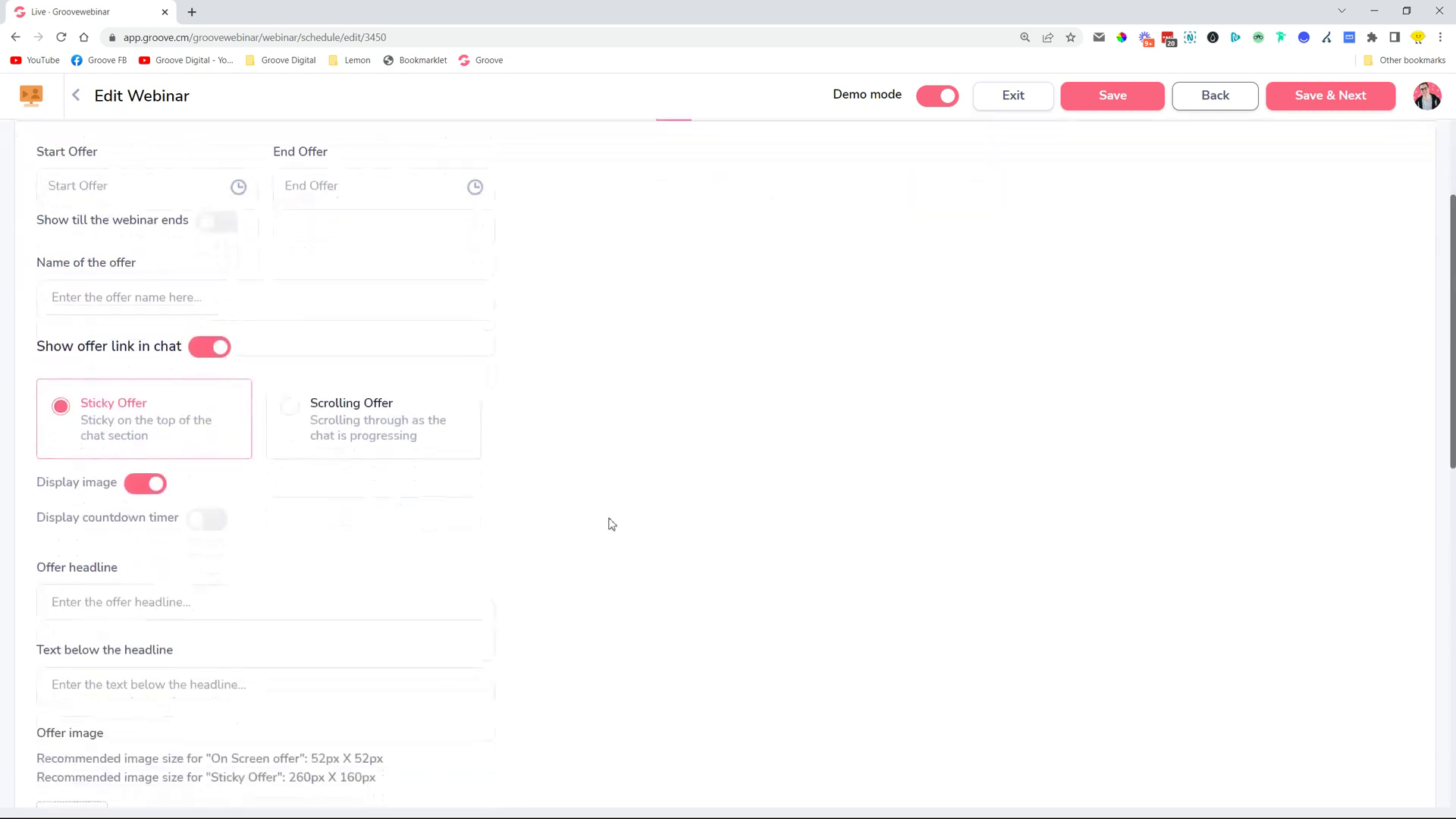
{"action": "scroll", "coordinate": [612, 523], "scroll_direction": "down", "scroll_amount": 3}
{"action": "left_click_drag", "start_coordinate": [289, 588], "coordinate": [412, 592]}
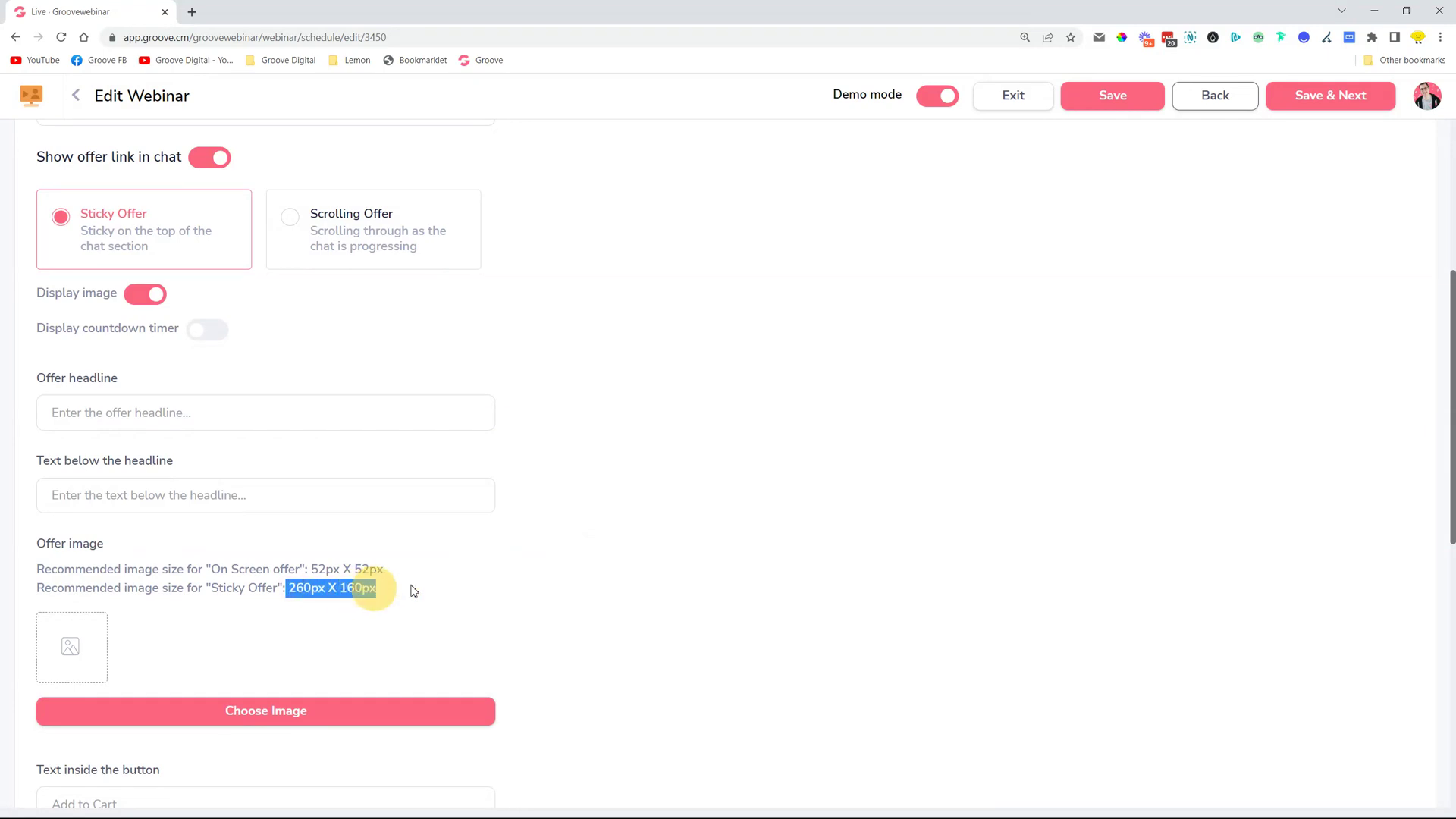
{"action": "scroll", "coordinate": [526, 523], "scroll_direction": "up", "scroll_amount": 5}
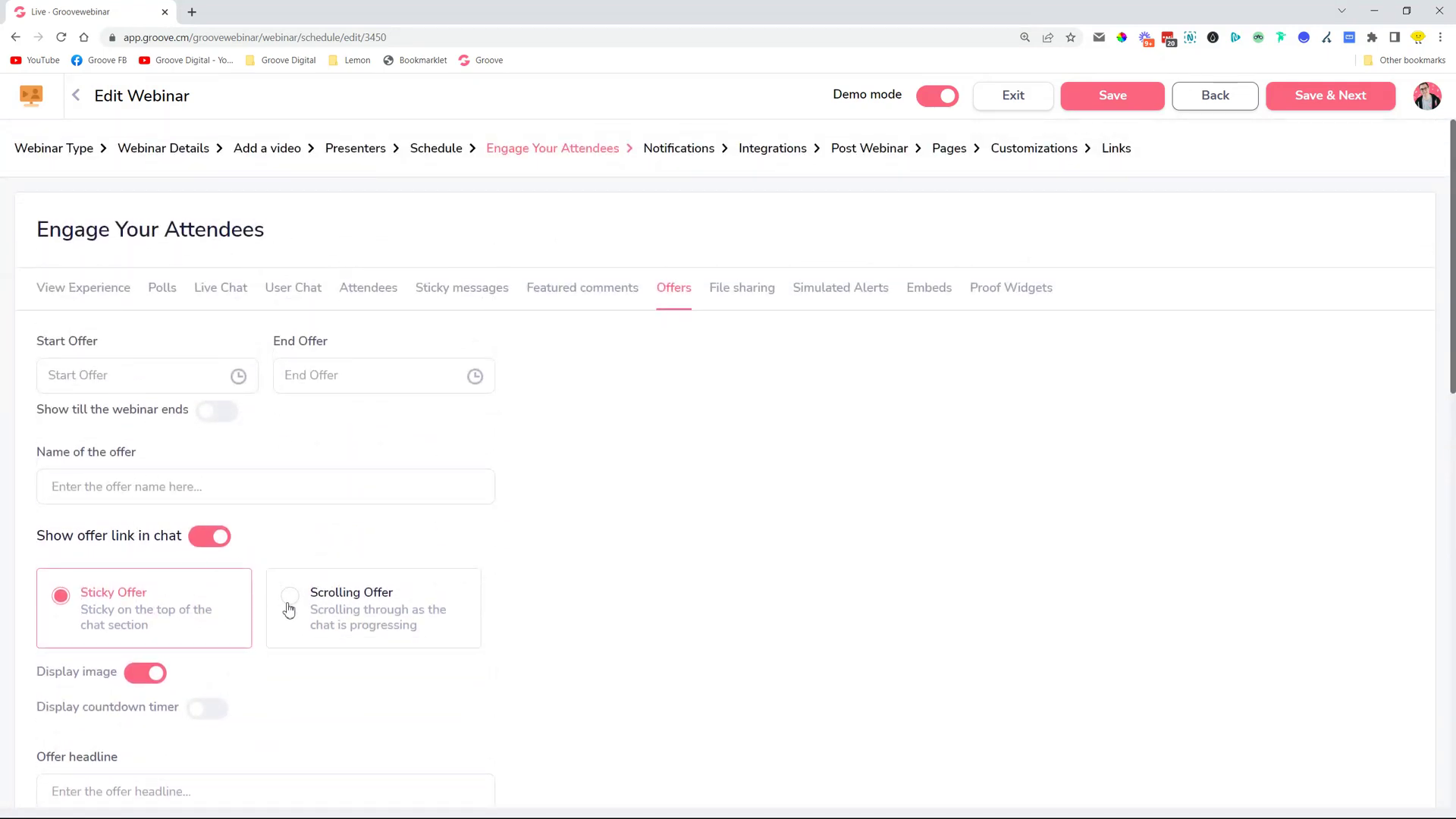
{"action": "left_click", "coordinate": [288, 603]}
{"action": "scroll", "coordinate": [650, 579], "scroll_direction": "down", "scroll_amount": 3}
{"action": "scroll", "coordinate": [651, 578], "scroll_direction": "down", "scroll_amount": 3}
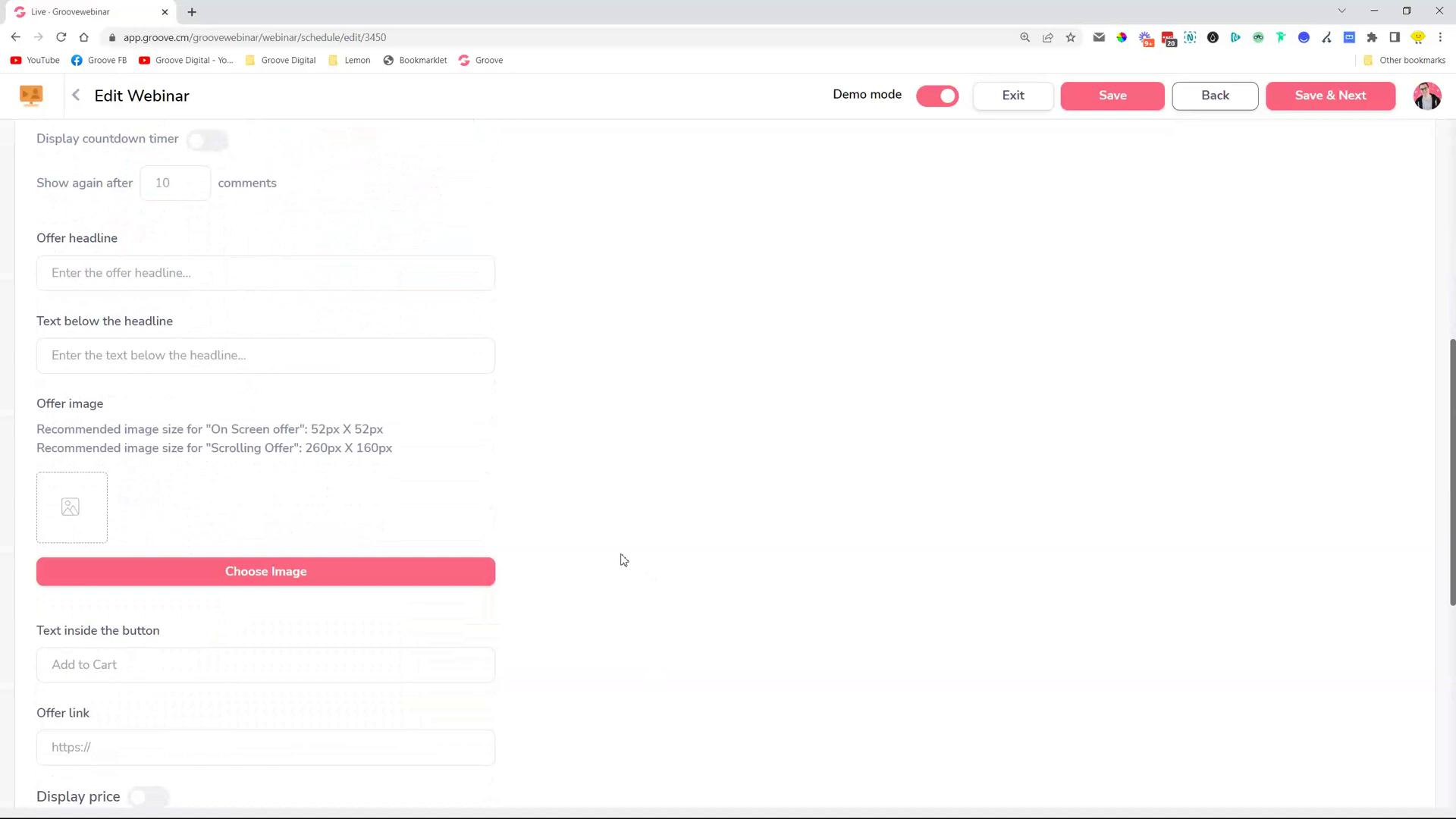
{"action": "left_click_drag", "start_coordinate": [288, 447], "coordinate": [408, 449]}
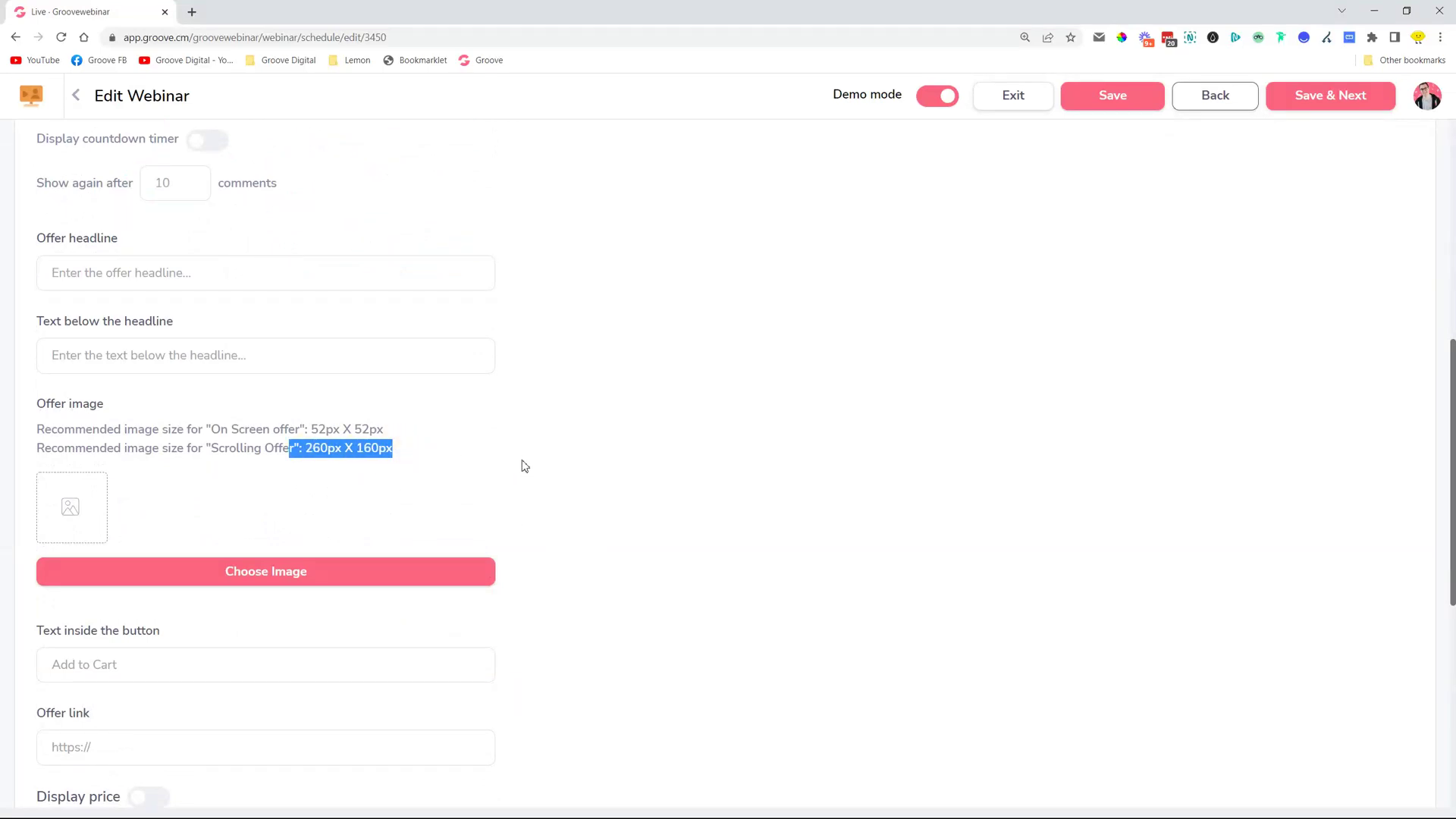
{"action": "scroll", "coordinate": [523, 465], "scroll_direction": "up", "scroll_amount": 1}
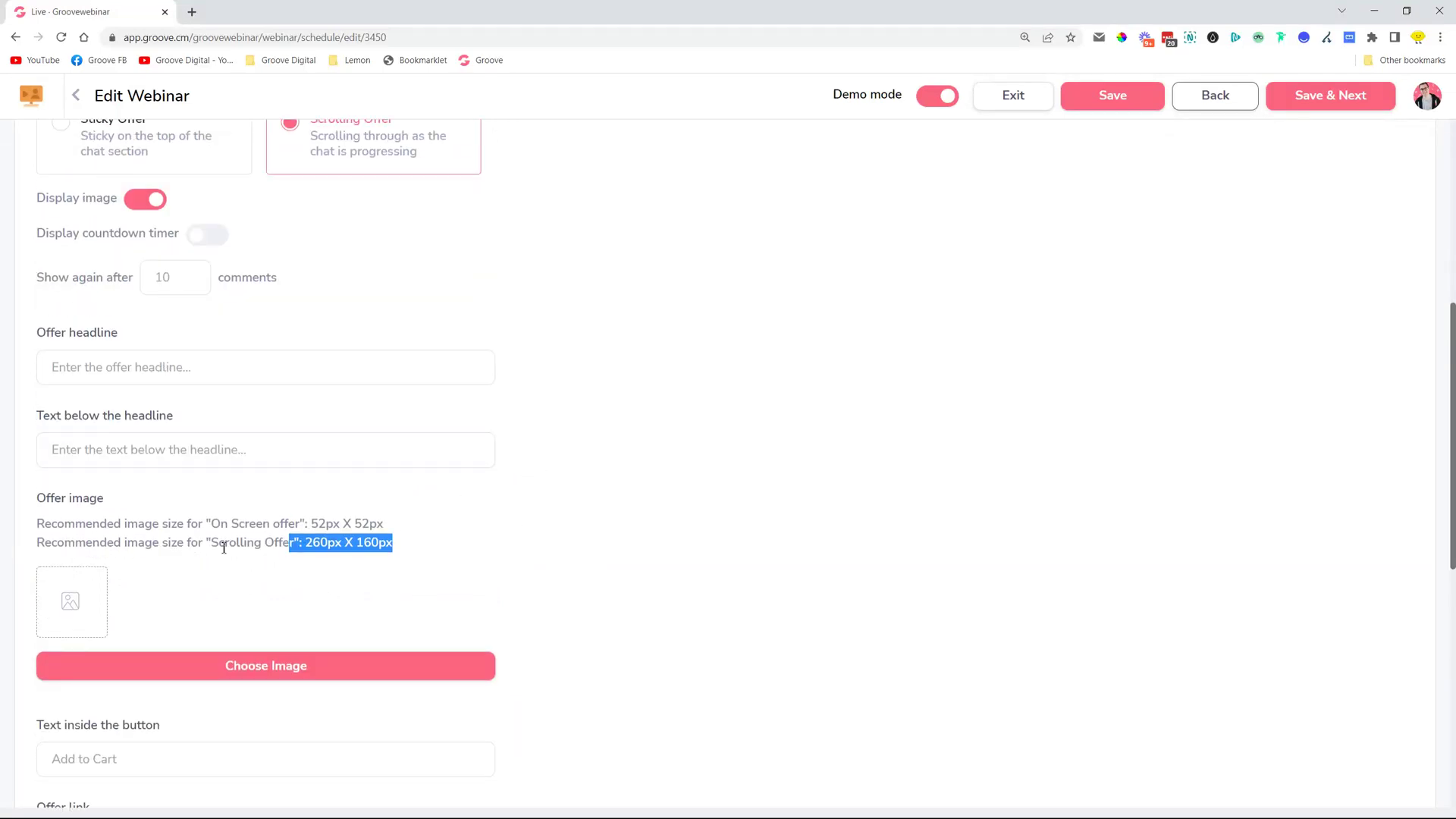
{"action": "scroll", "coordinate": [532, 509], "scroll_direction": "up", "scroll_amount": 1}
{"action": "left_click", "coordinate": [61, 228]}
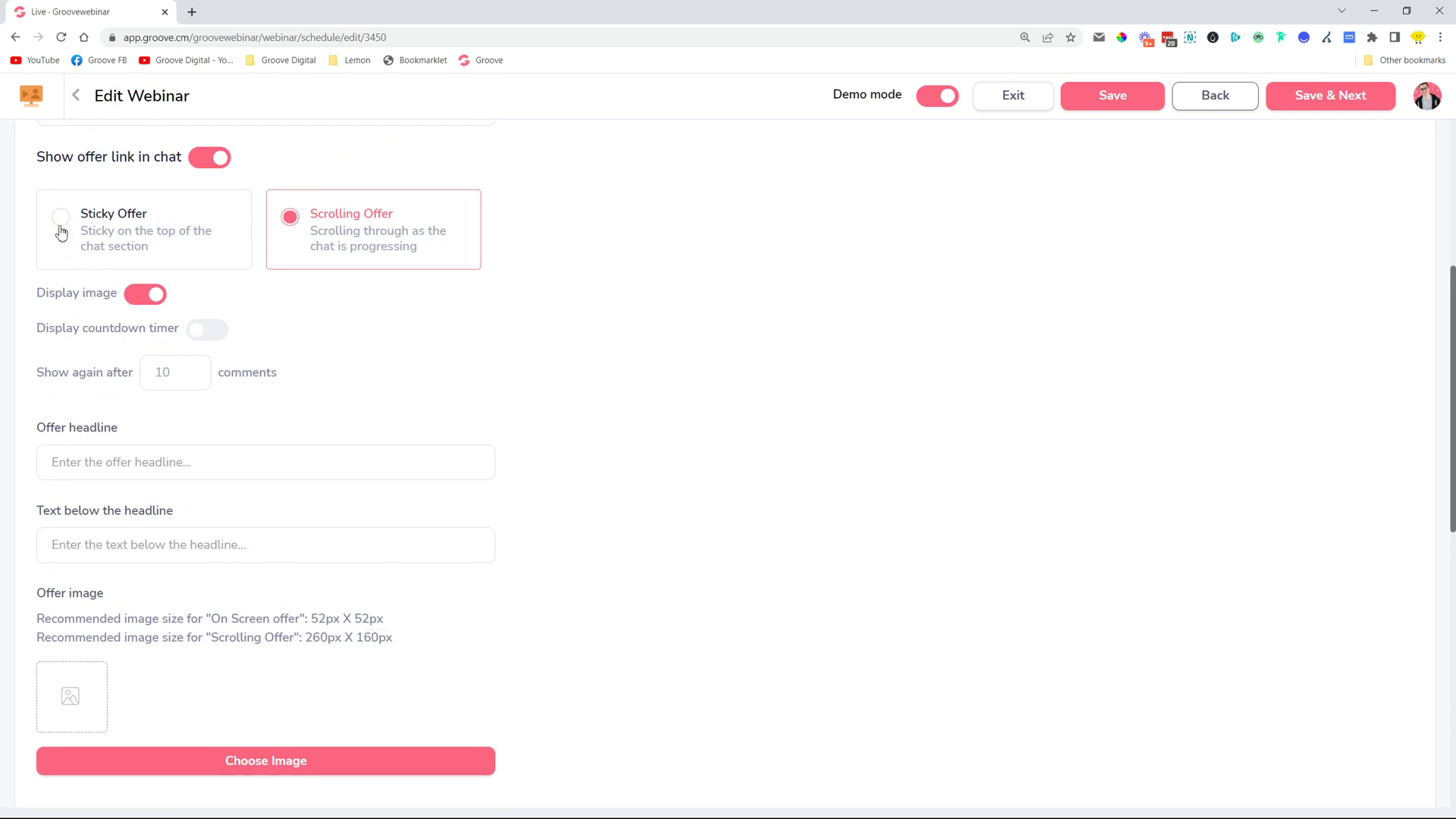
{"action": "left_click", "coordinate": [307, 243]}
{"action": "scroll", "coordinate": [599, 513], "scroll_direction": "up", "scroll_amount": 5}
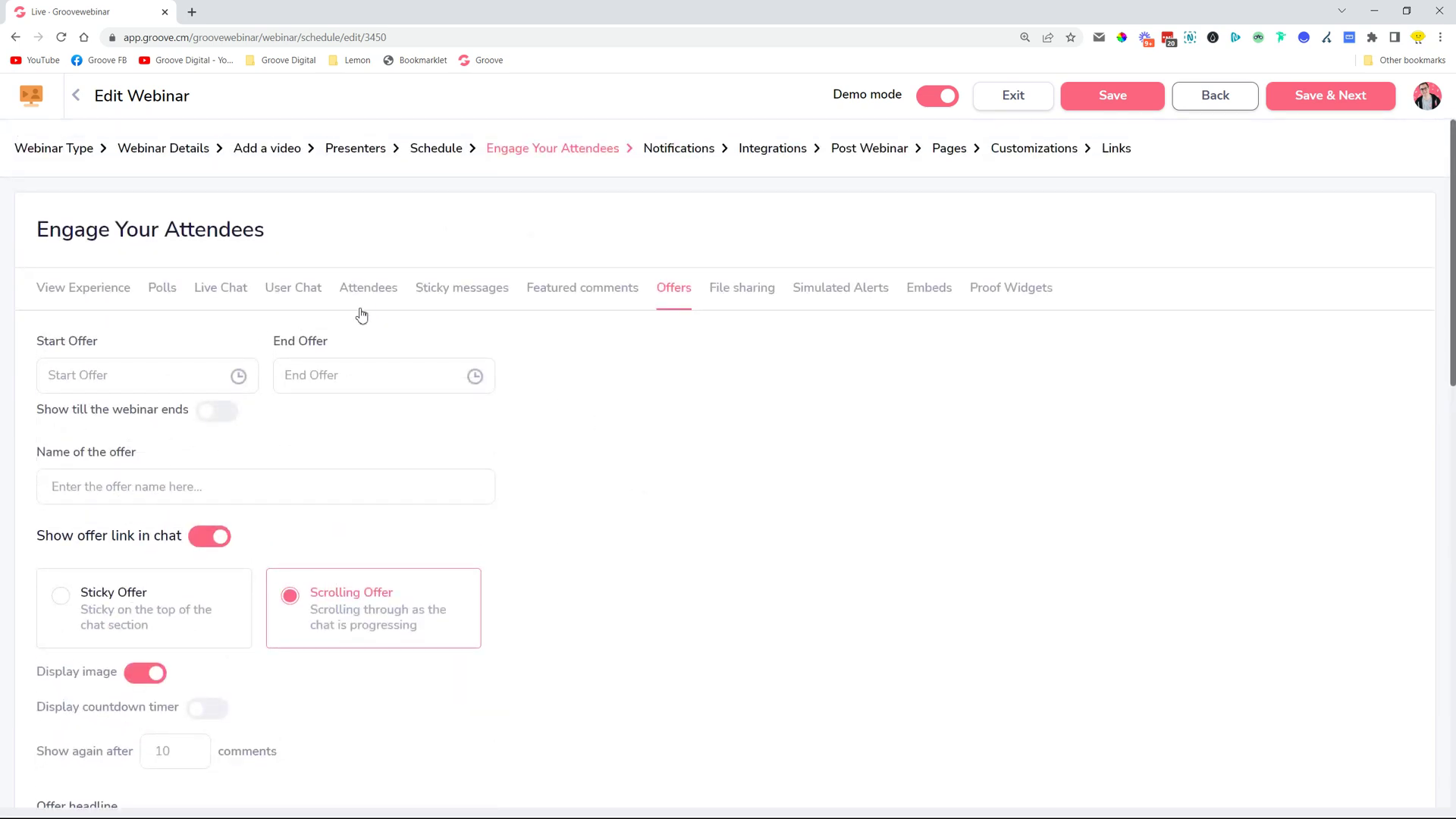
{"action": "left_click", "coordinate": [346, 150]}
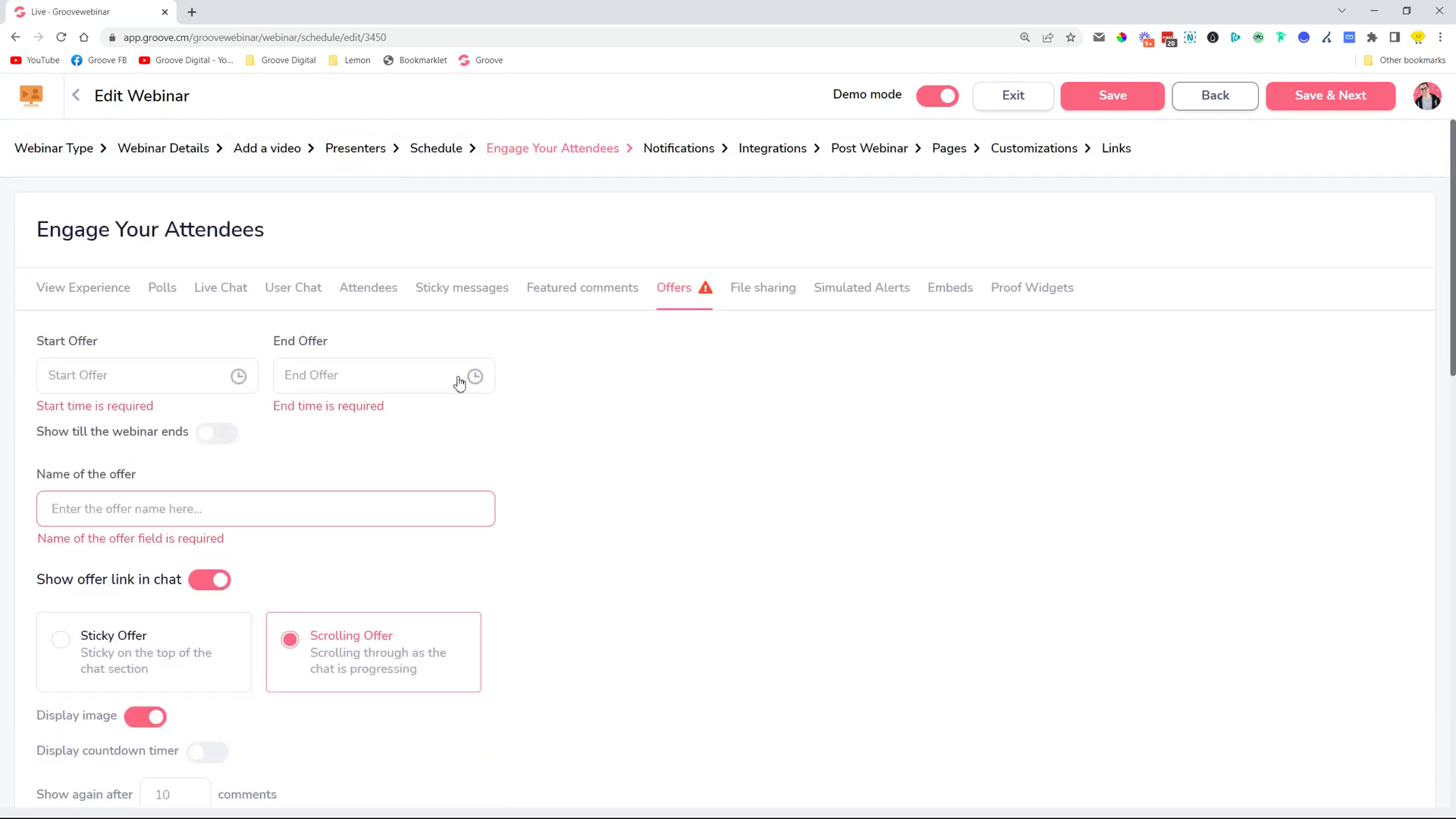
{"action": "scroll", "coordinate": [318, 531], "scroll_direction": "down", "scroll_amount": 9}
{"action": "scroll", "coordinate": [309, 593], "scroll_direction": "down", "scroll_amount": 6}
{"action": "left_click", "coordinate": [218, 360]}
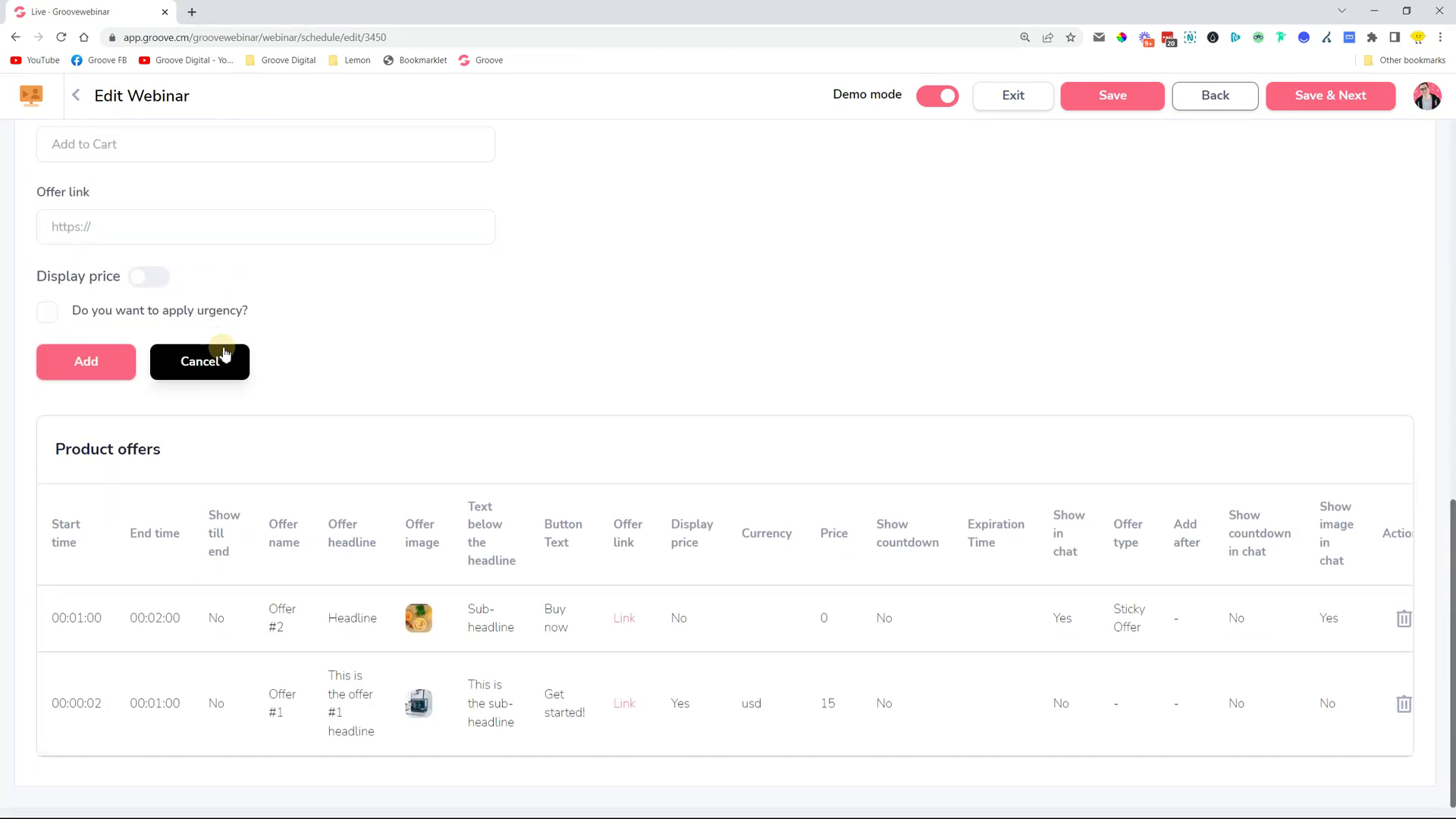
{"action": "left_click", "coordinate": [339, 154]}
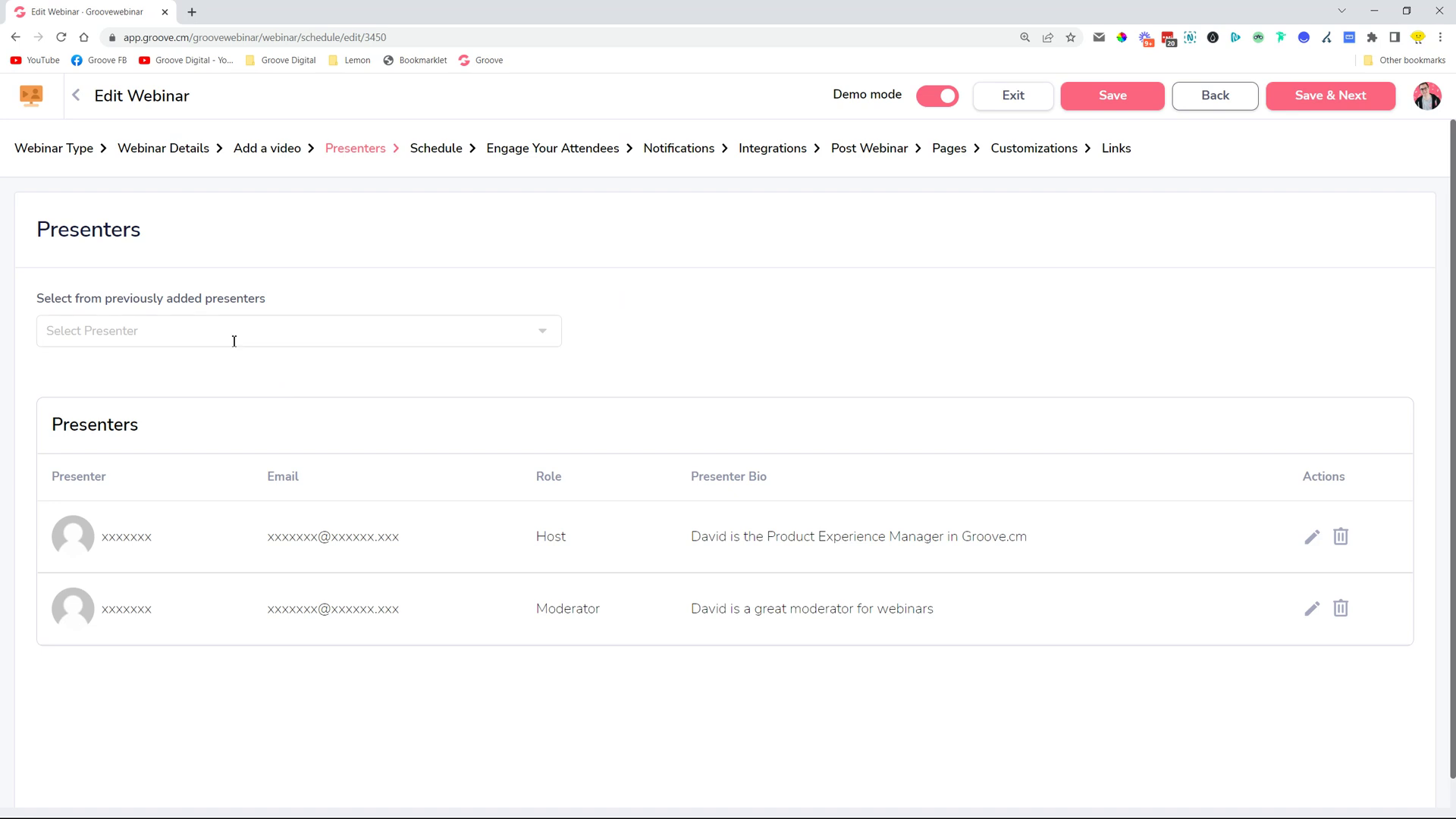
Step: Choose '+ Add new presenter' from the Select Presenter list and click into the Full Name field
{"action": "left_click", "coordinate": [234, 341]}
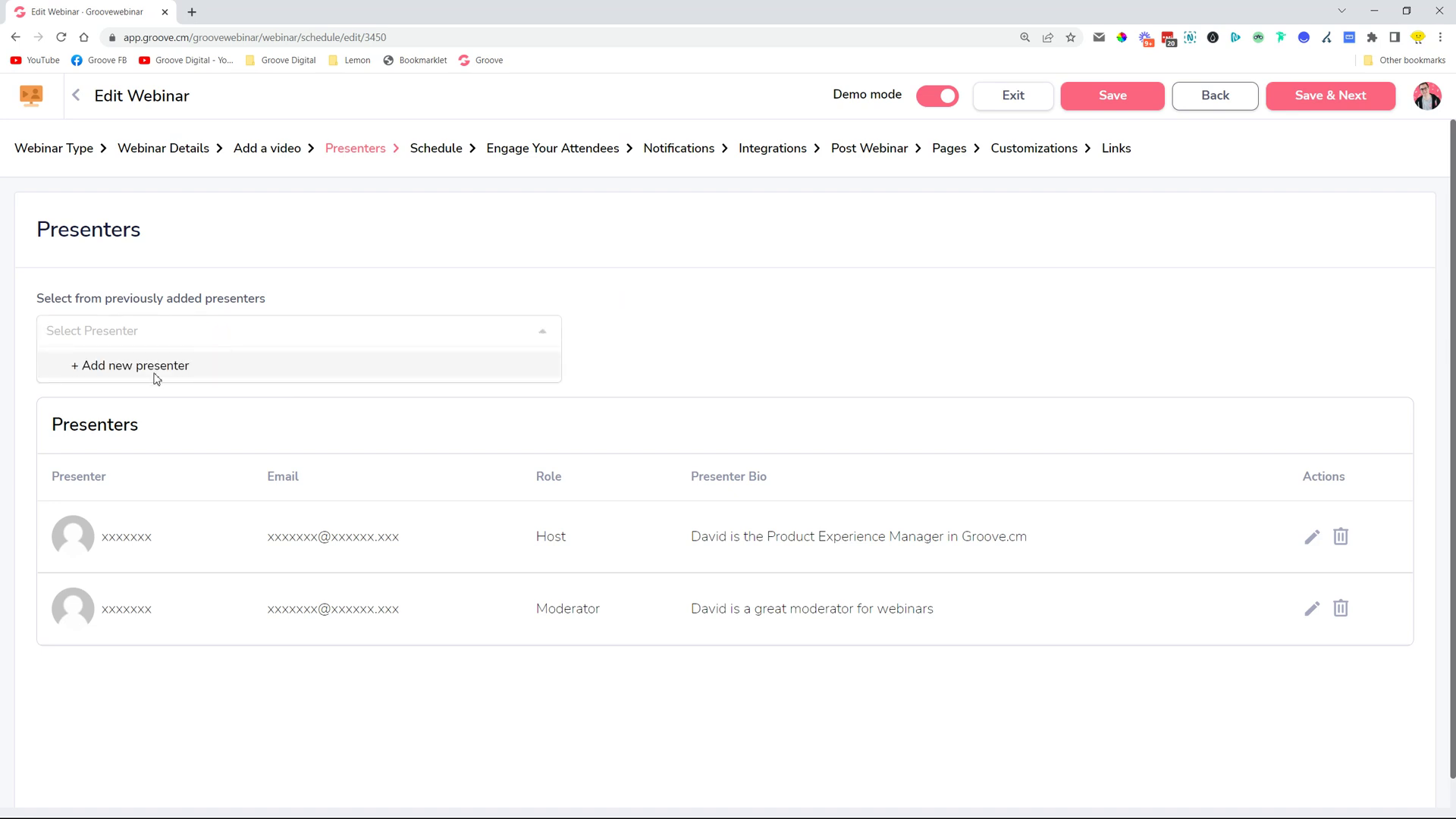
{"action": "left_click", "coordinate": [366, 308]}
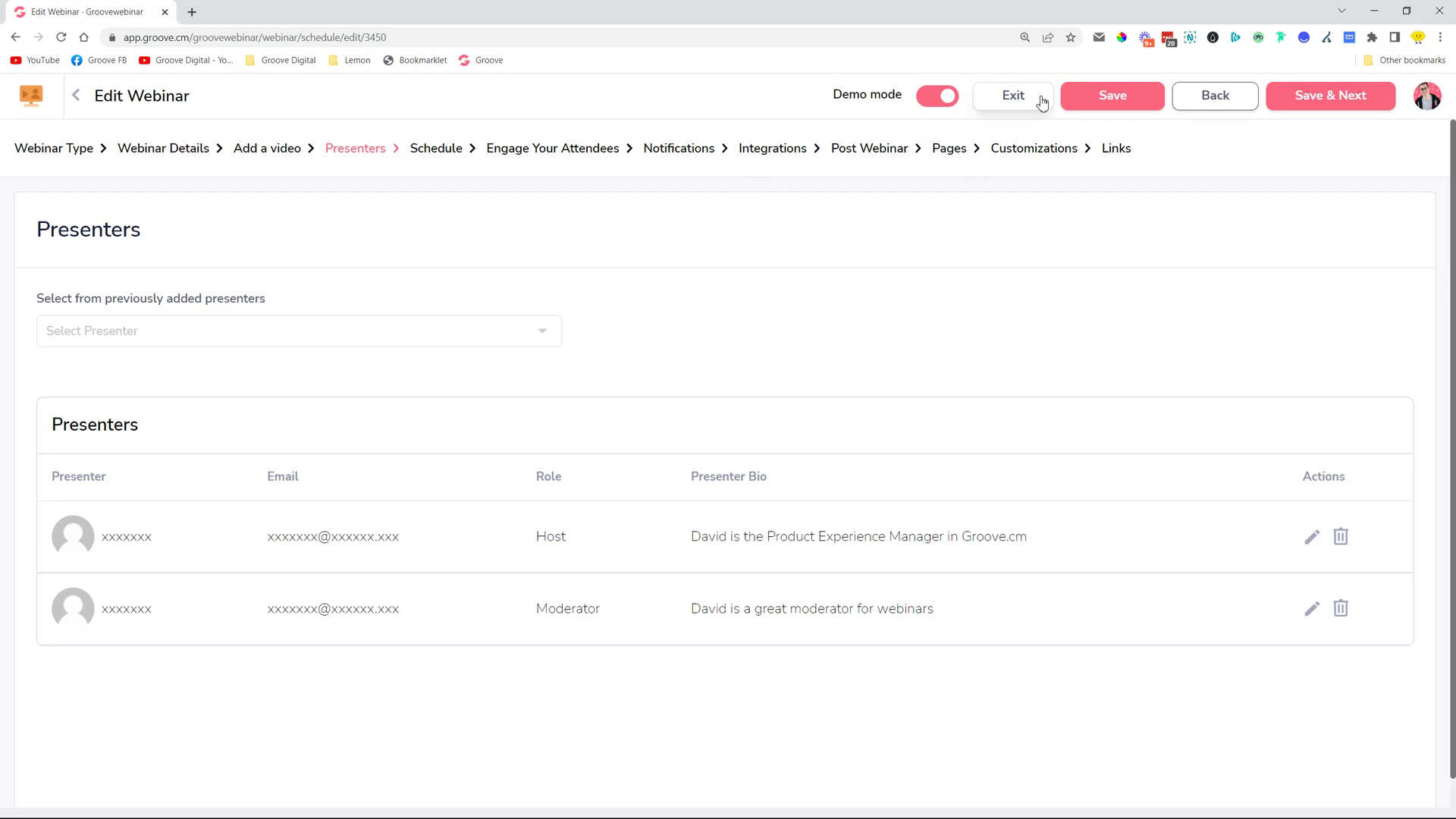
{"action": "left_click", "coordinate": [437, 316]}
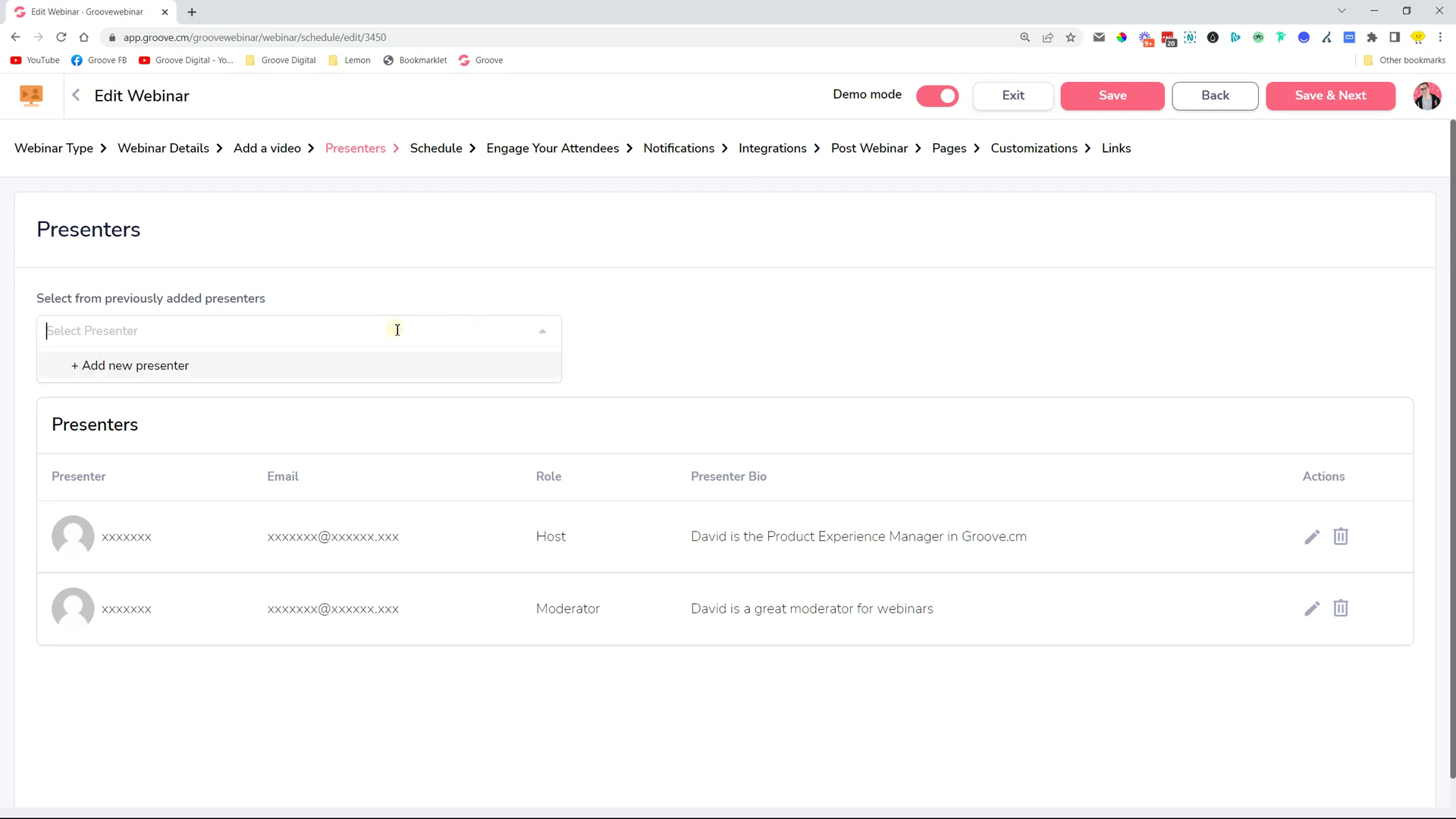
{"action": "left_click", "coordinate": [154, 377]}
{"action": "left_click", "coordinate": [151, 412]}
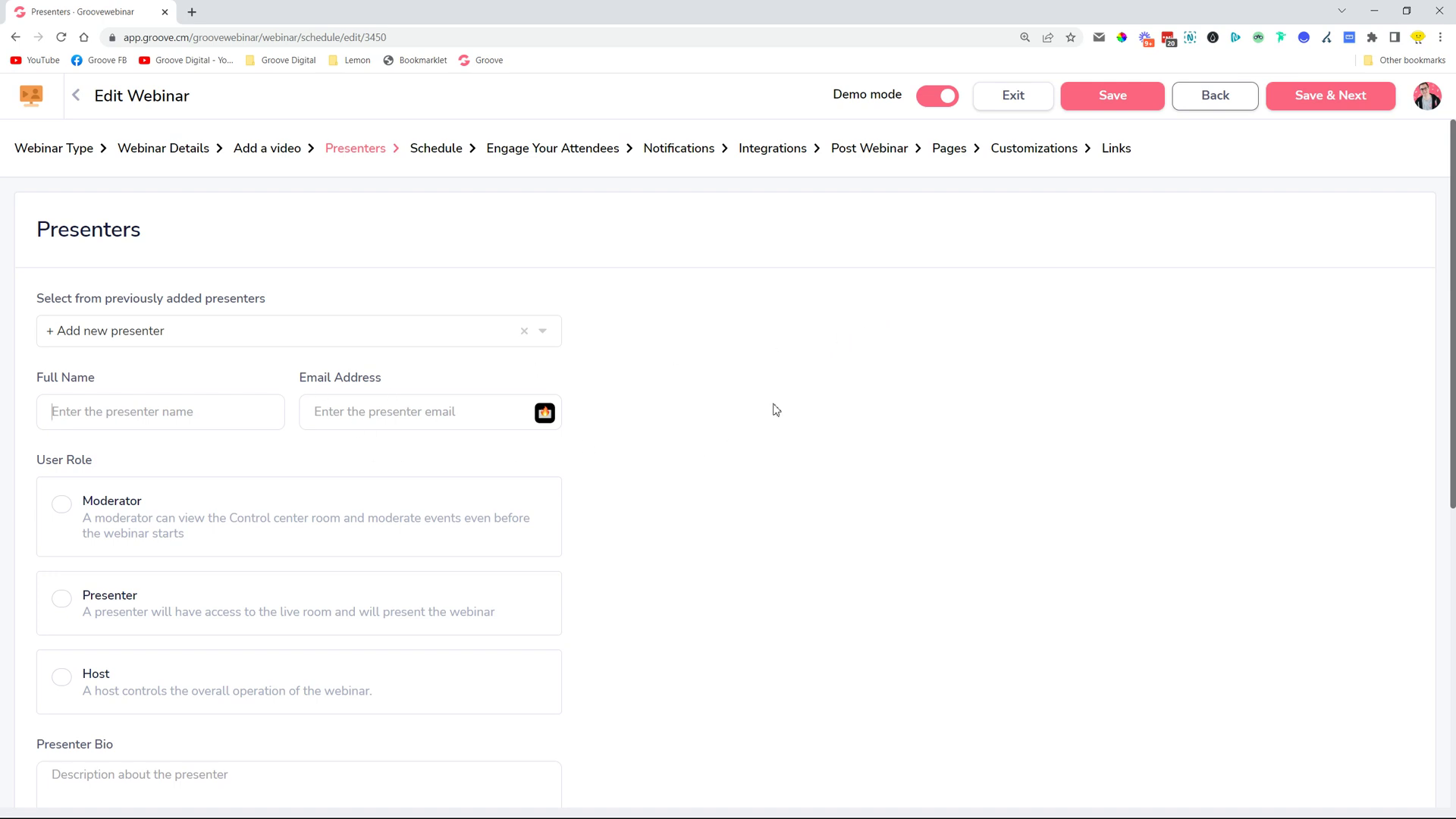
Step: Exit the editor, open the Presenters page, view the Moderator's edit form, and return to the list
{"action": "left_click", "coordinate": [1013, 95]}
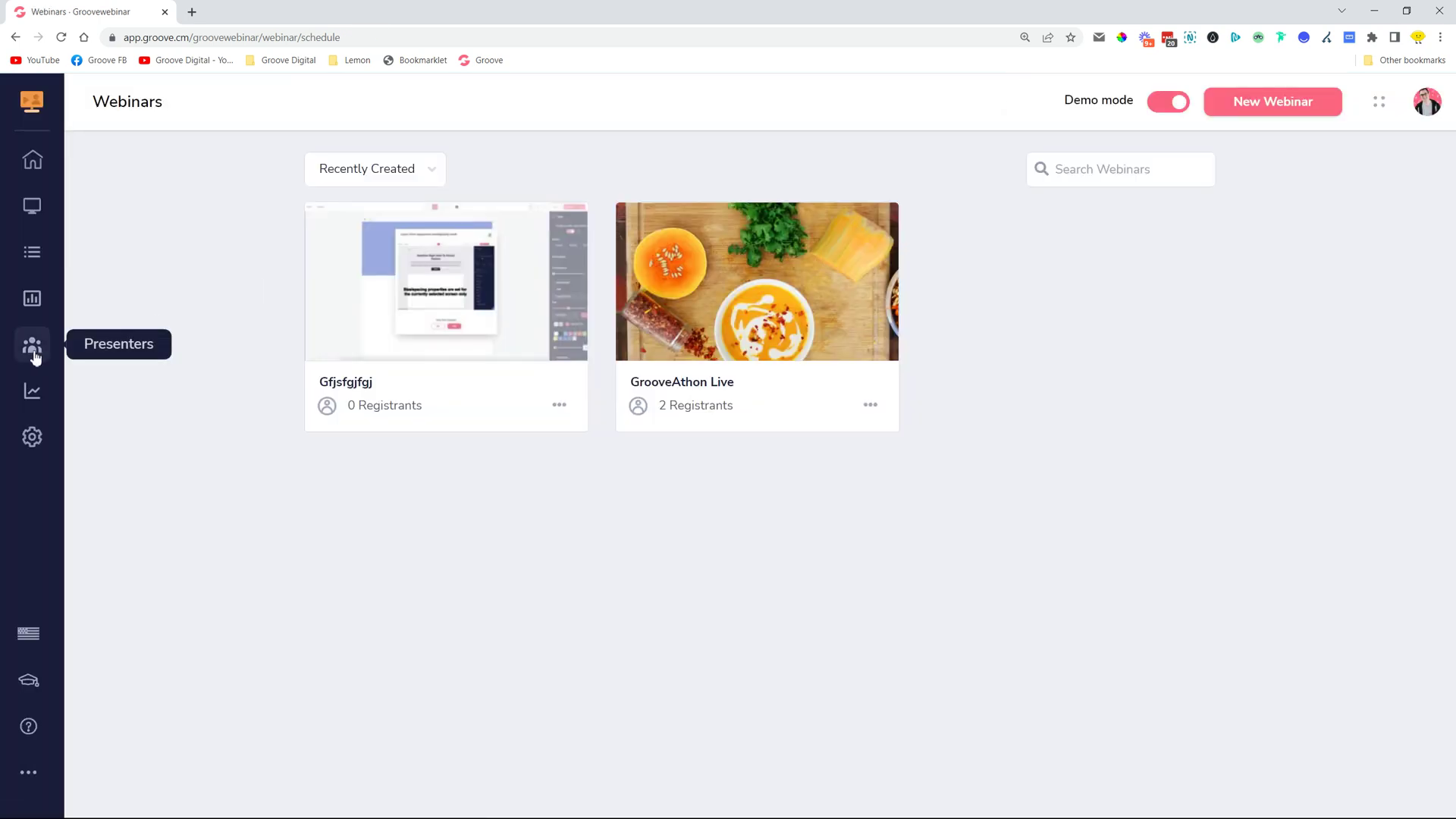
{"action": "left_click", "coordinate": [34, 110]}
{"action": "left_click", "coordinate": [30, 350]}
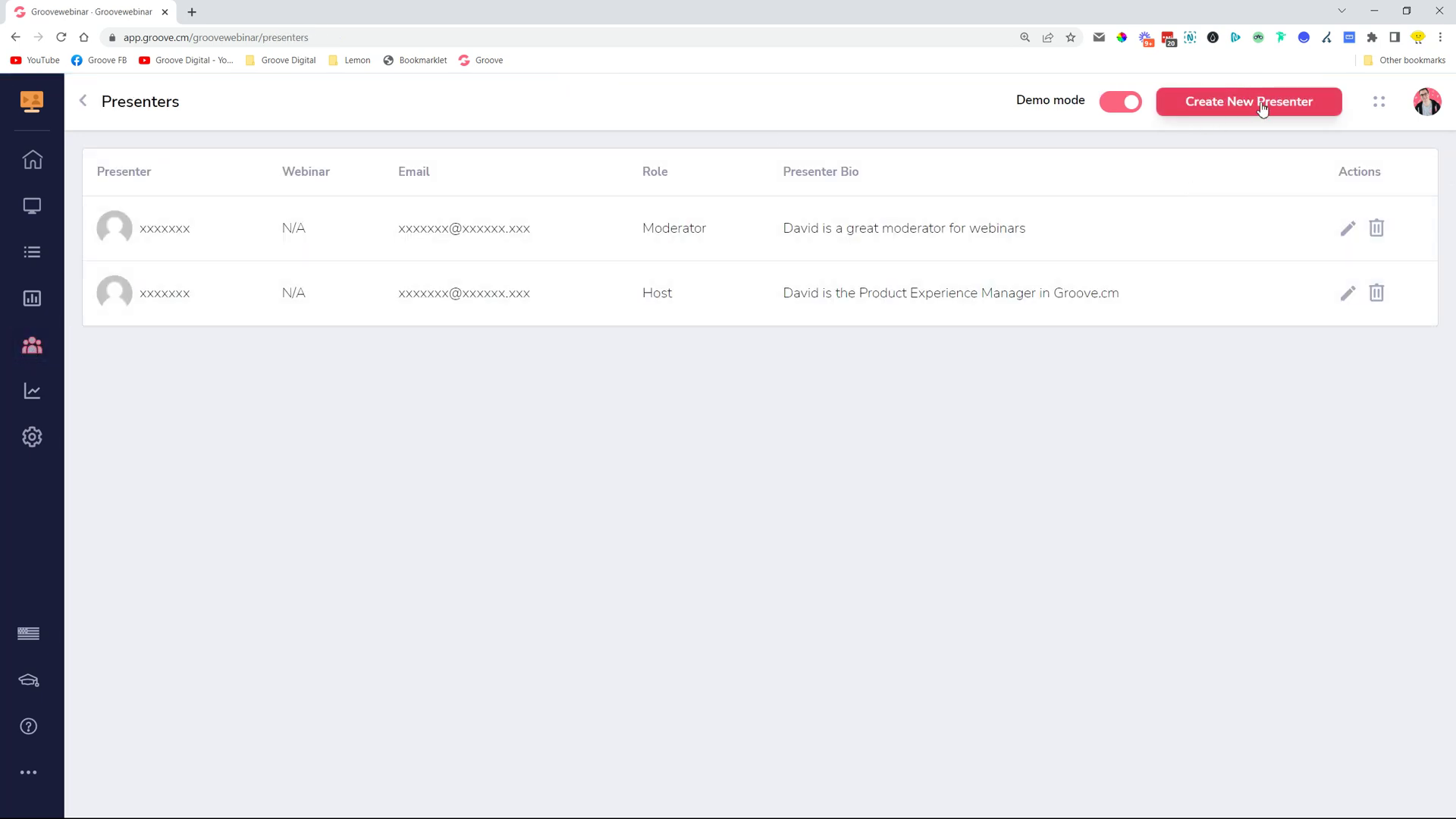
{"action": "left_click", "coordinate": [1347, 229]}
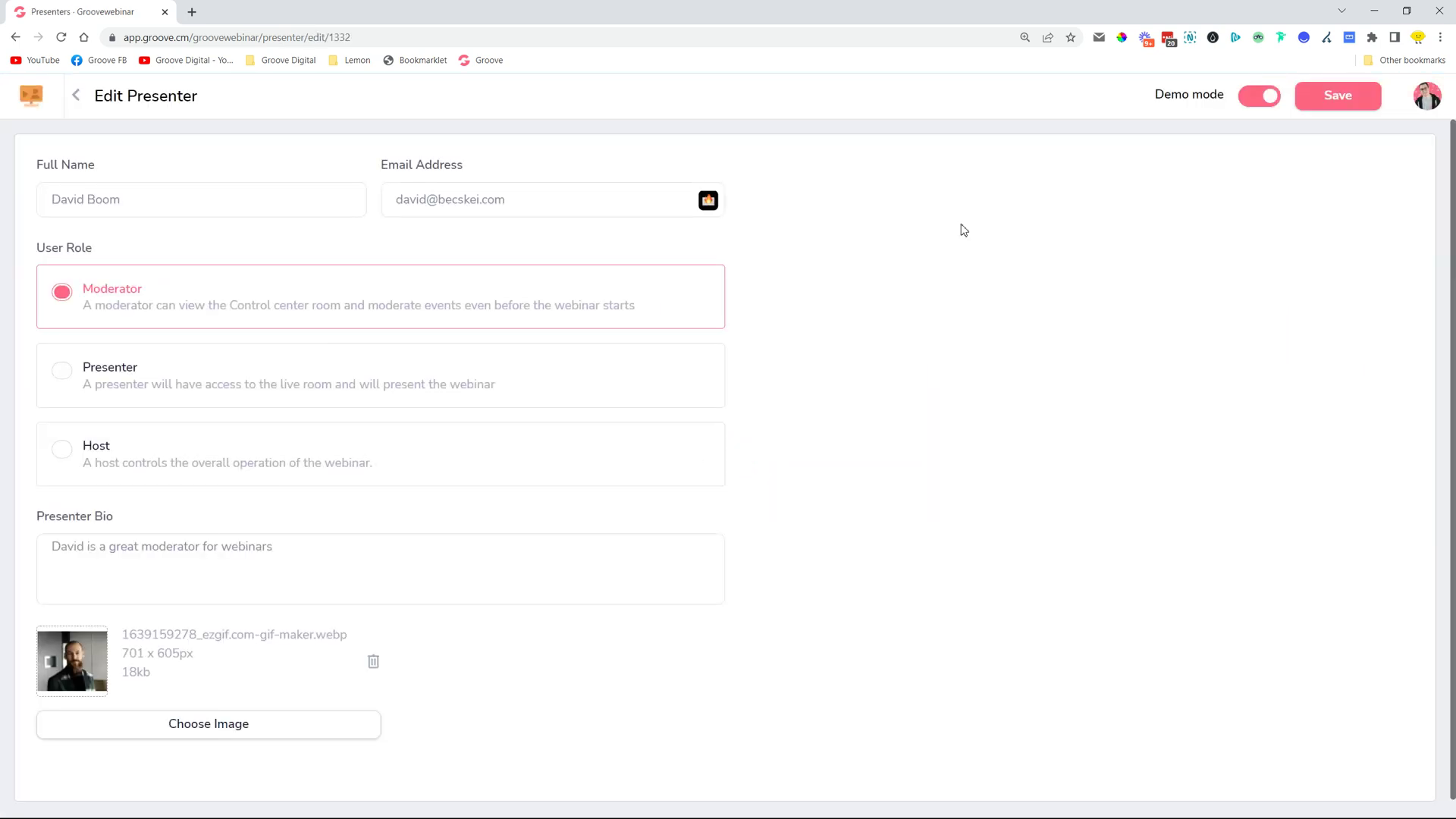
{"action": "left_click", "coordinate": [75, 95]}
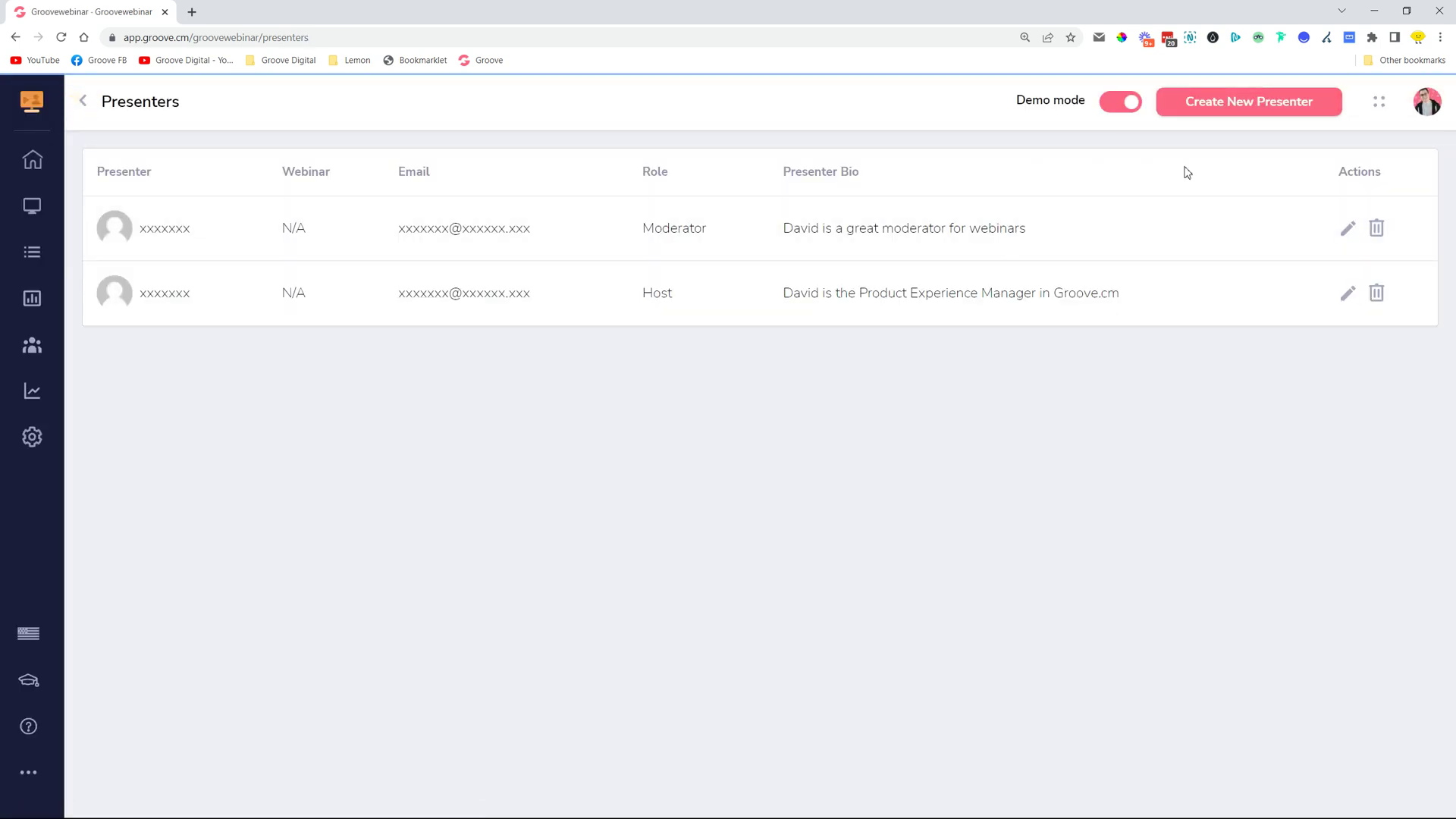